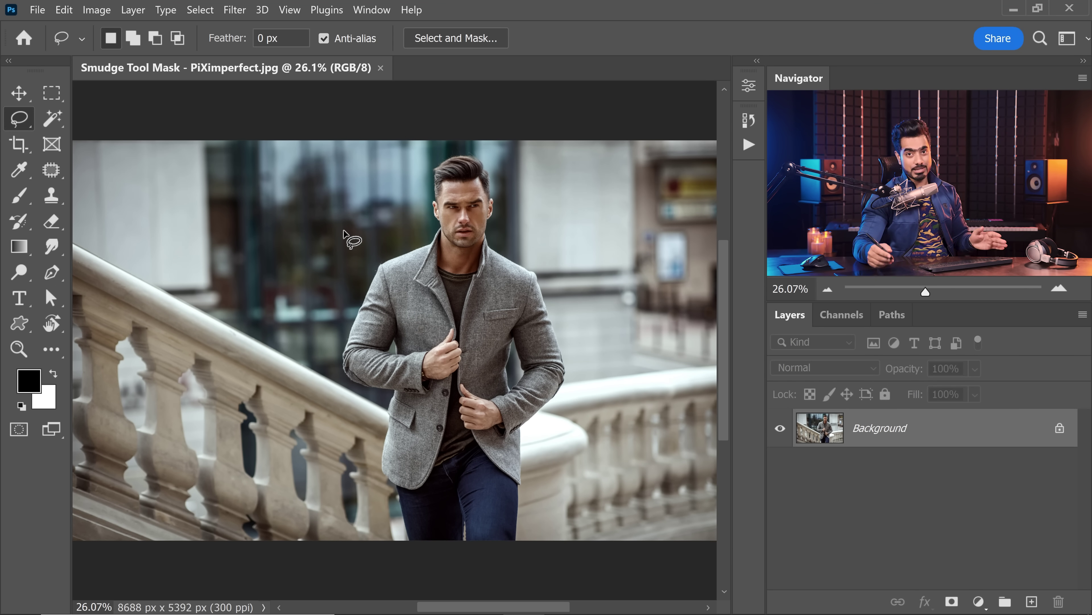
- Select the man as the subject and add a layer mask that hides the background
{"action": "left_click", "coordinate": [57, 126]}
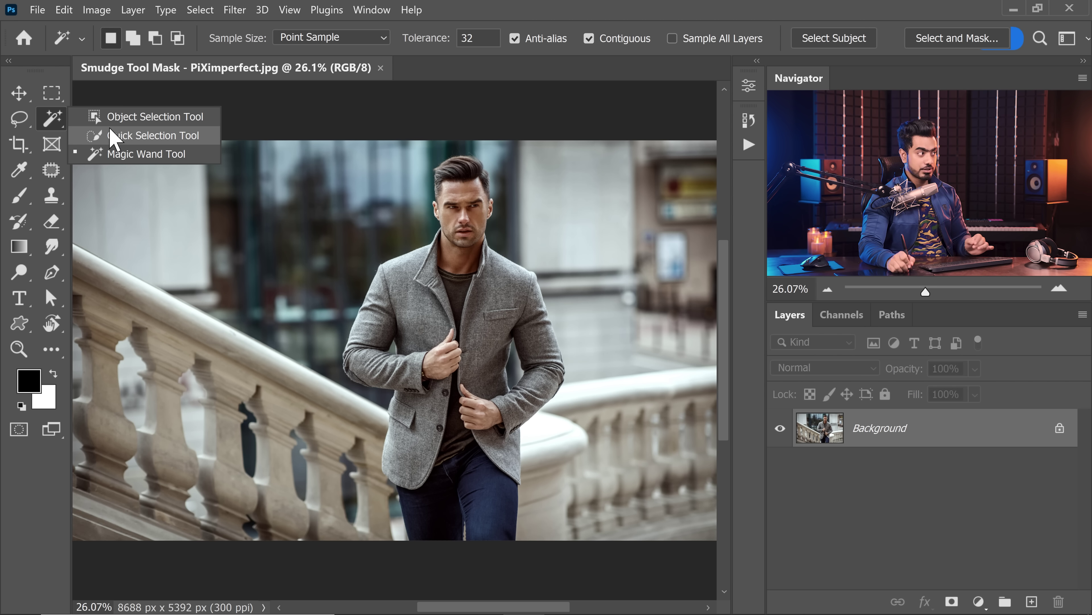
{"action": "left_click", "coordinate": [115, 155]}
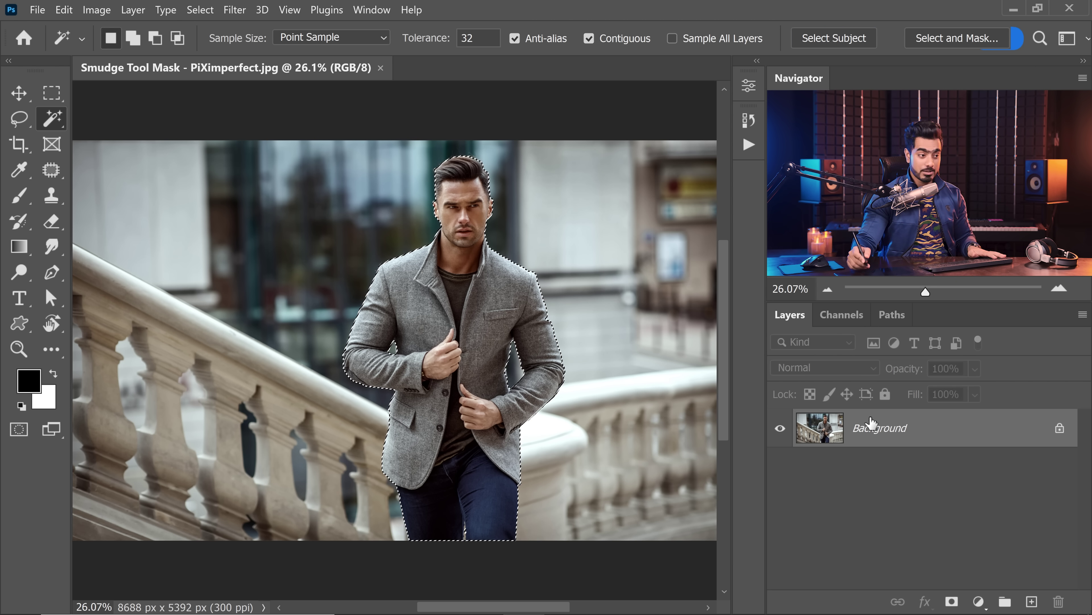
{"action": "left_click", "coordinate": [952, 601]}
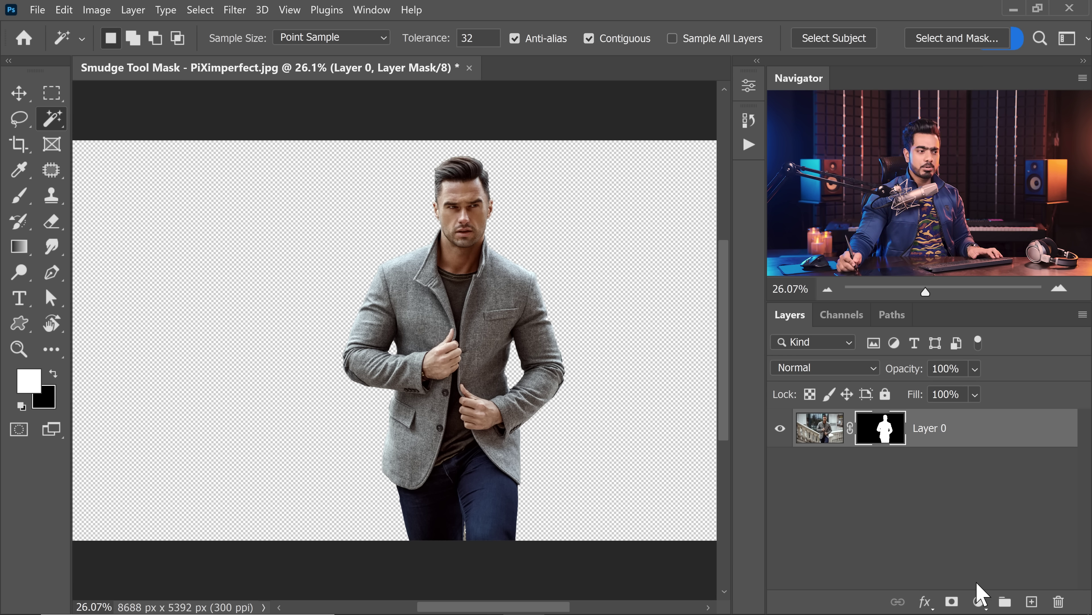
- Add a white (ffffff) Solid Color fill layer and place it beneath the masked photo layer
{"action": "left_click", "coordinate": [979, 602]}
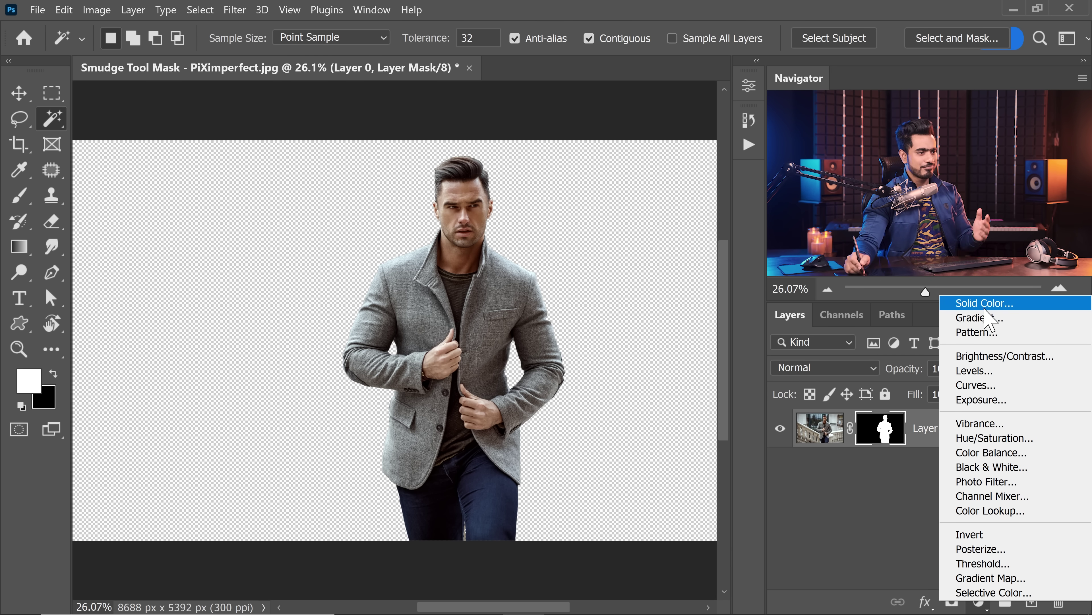
{"action": "left_click", "coordinate": [1002, 307]}
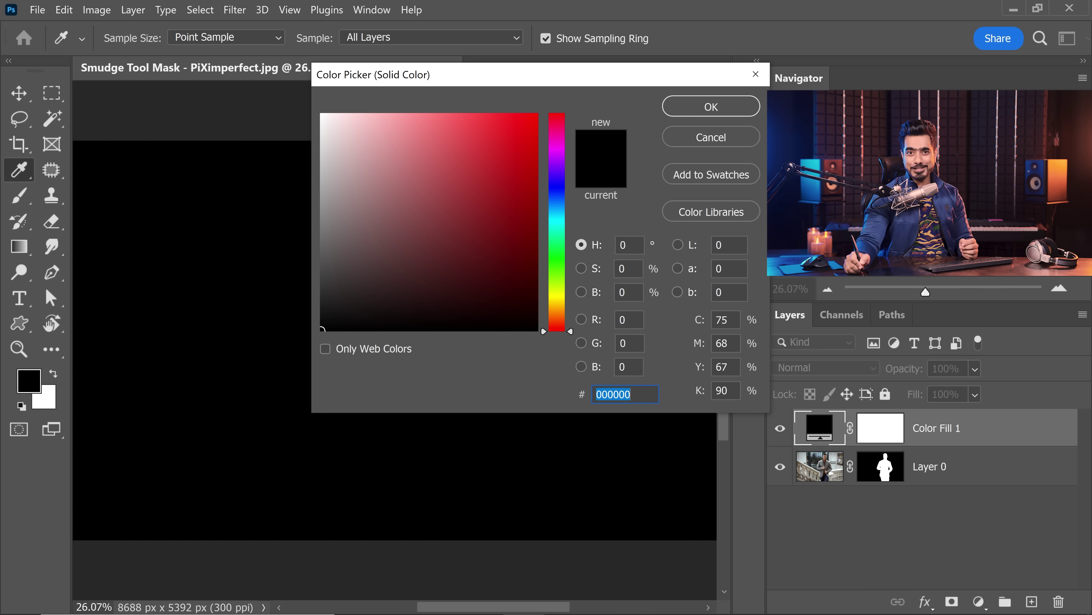
{"action": "left_click_drag", "start_coordinate": [473, 200], "coordinate": [223, 75]}
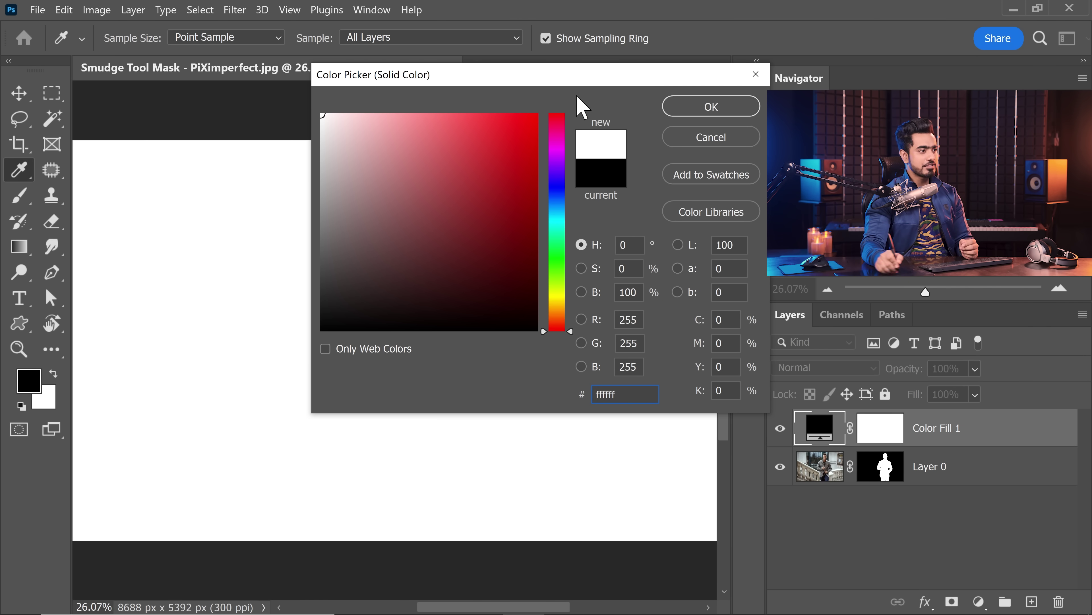
{"action": "left_click", "coordinate": [720, 111]}
{"action": "left_click_drag", "start_coordinate": [985, 435], "coordinate": [975, 495]}
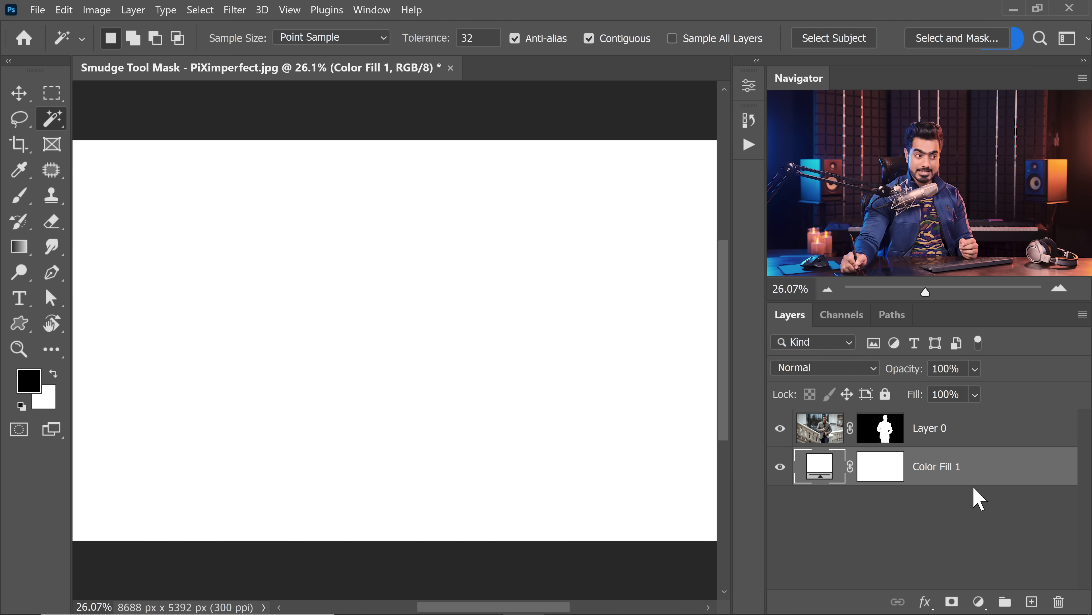
- Rename the masked photo layer as Subject
{"action": "double_click", "coordinate": [941, 434]}
{"action": "type", "text": "Subject"}
{"action": "key", "text": "Return"}
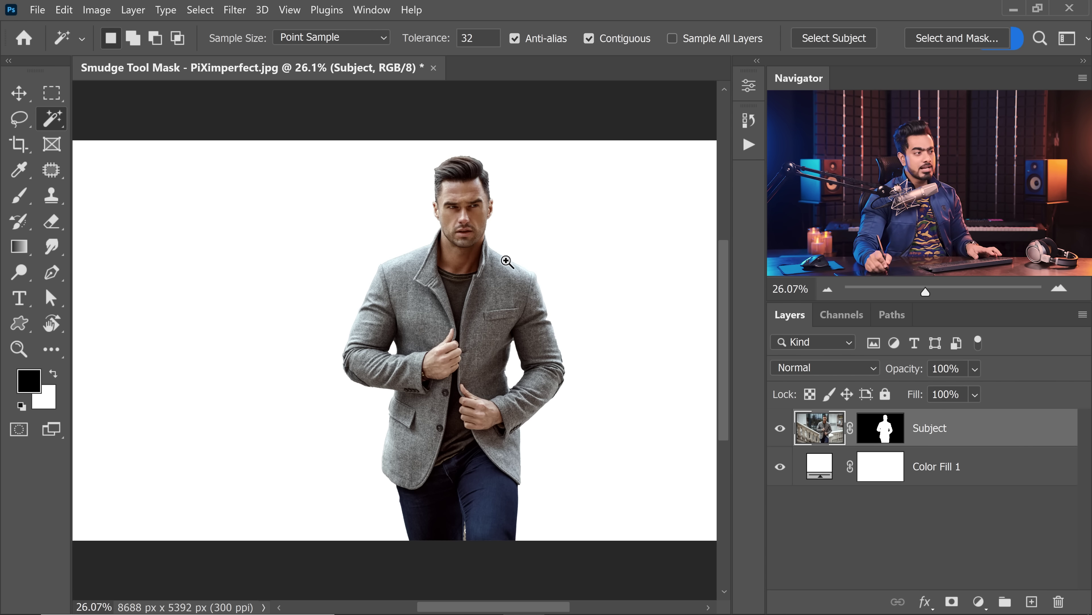
- Examine the cut-out's edges around the shoulders, hair, face, sleeves and lower jacket for jaggedness and fringing
{"action": "left_click_drag", "start_coordinate": [518, 250], "coordinate": [573, 253]}
{"action": "mouse_move", "coordinate": [538, 353]}
{"action": "left_mouse_down"}
{"action": "mouse_move", "coordinate": [425, 285]}
{"action": "mouse_move", "coordinate": [506, 340]}
{"action": "mouse_move", "coordinate": [467, 286]}
{"action": "left_mouse_up"}
{"action": "left_click_drag", "start_coordinate": [520, 390], "coordinate": [498, 263]}
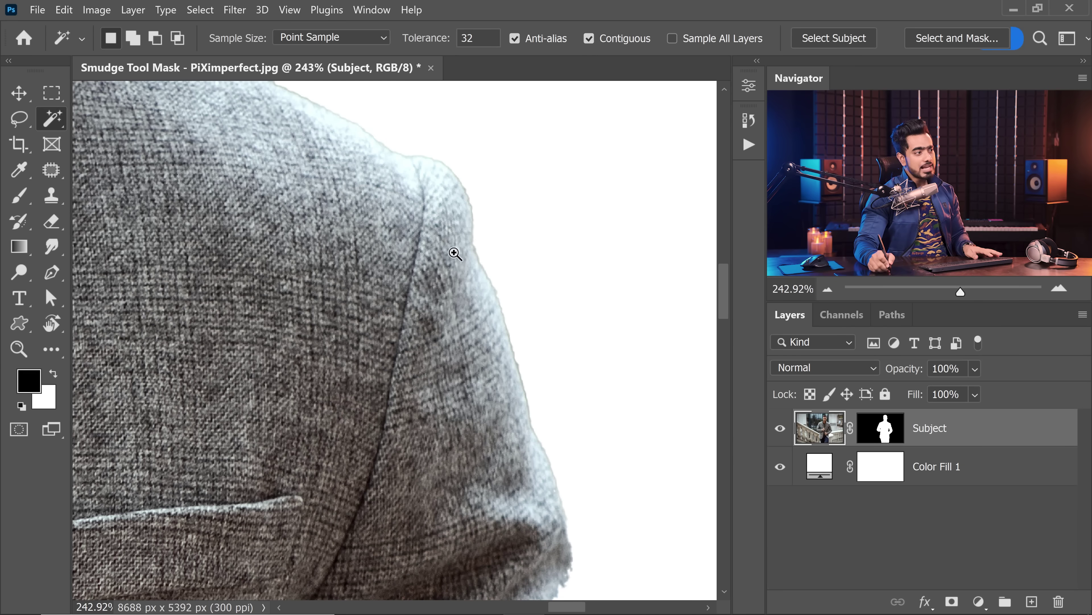
{"action": "scroll", "coordinate": [456, 207], "scroll_direction": "down", "scroll_amount": 5}
{"action": "left_click_drag", "start_coordinate": [456, 207], "coordinate": [481, 419]}
{"action": "left_click_drag", "start_coordinate": [350, 167], "coordinate": [411, 229]}
{"action": "left_click_drag", "start_coordinate": [353, 192], "coordinate": [380, 193]}
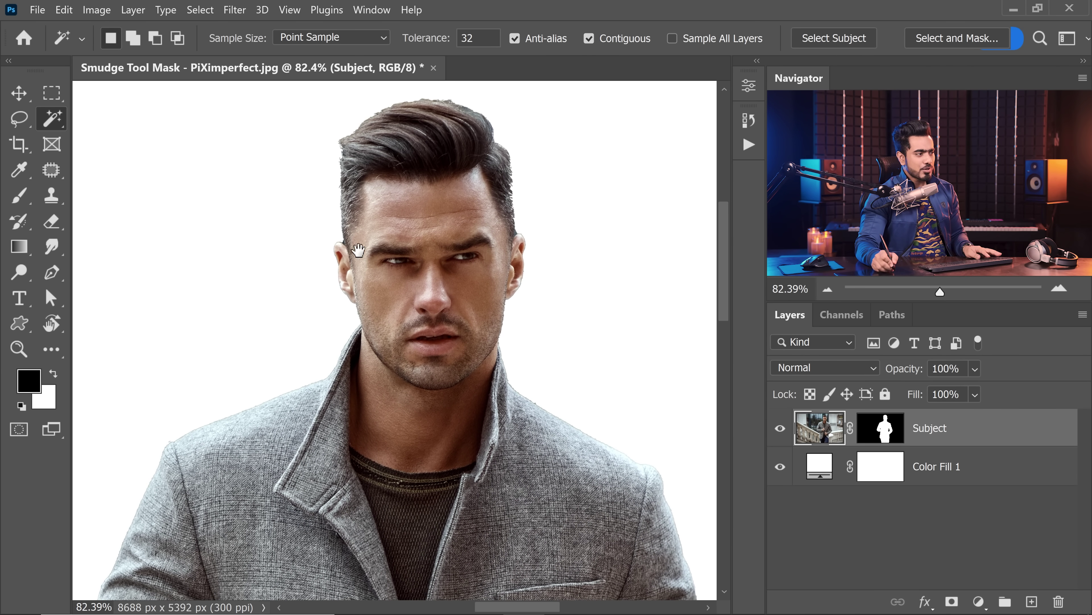
{"action": "left_click_drag", "start_coordinate": [308, 378], "coordinate": [340, 378]}
{"action": "left_click_drag", "start_coordinate": [486, 447], "coordinate": [314, 174]}
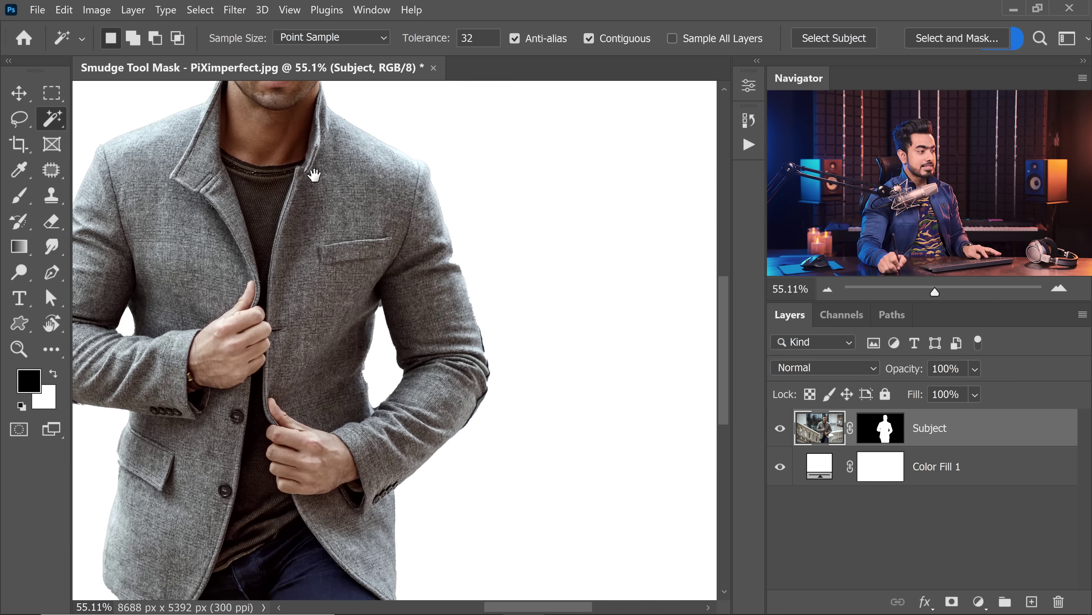
{"action": "mouse_move", "coordinate": [443, 443]}
{"action": "left_mouse_down"}
{"action": "mouse_move", "coordinate": [490, 446]}
{"action": "mouse_move", "coordinate": [457, 455]}
{"action": "left_mouse_up"}
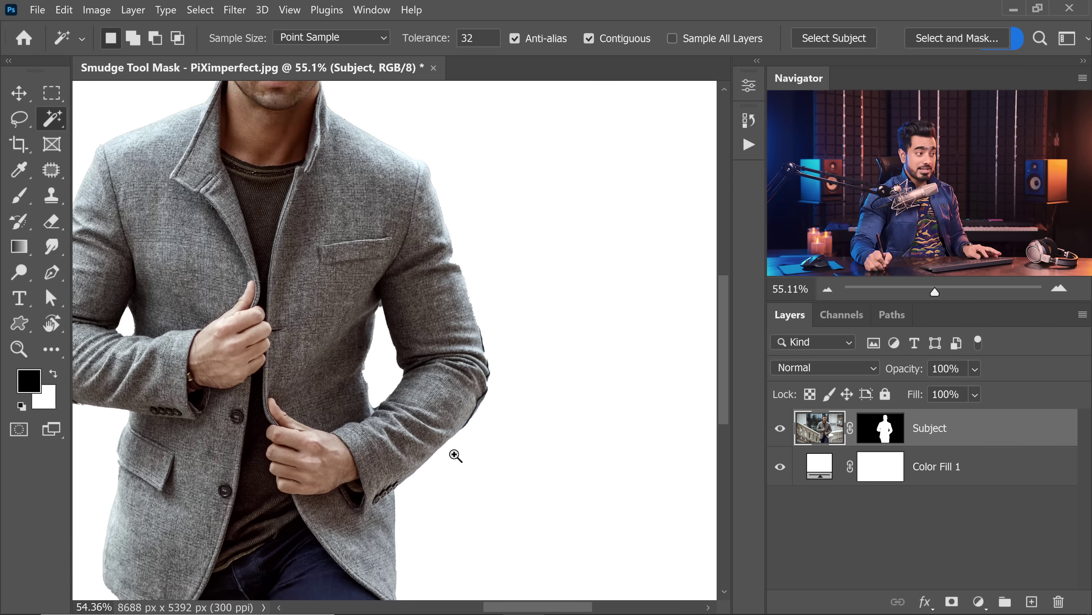
{"action": "left_click_drag", "start_coordinate": [319, 275], "coordinate": [370, 318]}
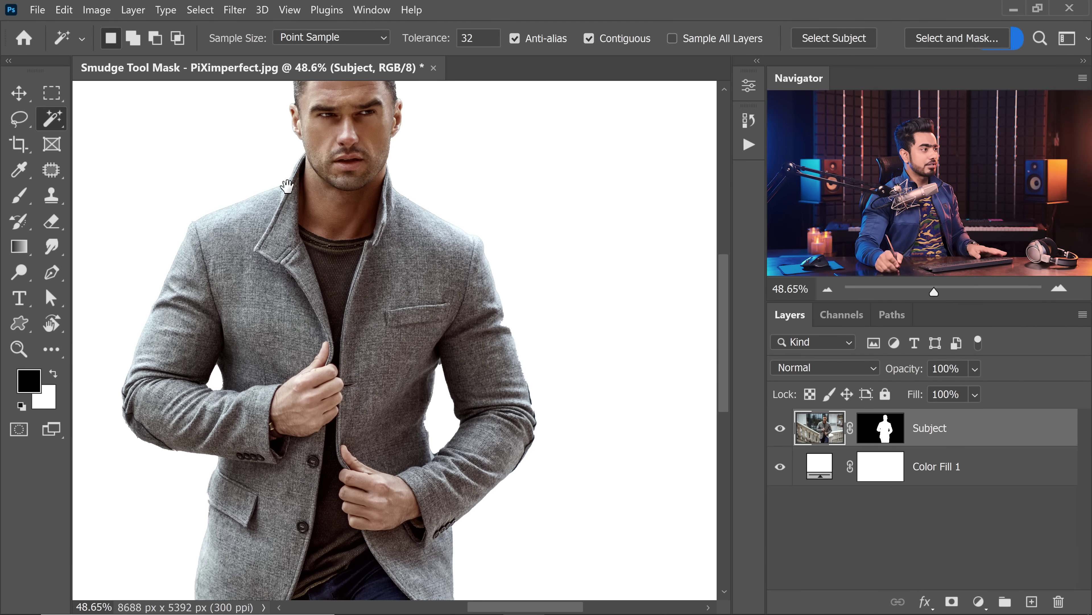
{"action": "left_click_drag", "start_coordinate": [294, 185], "coordinate": [313, 229]}
{"action": "left_click_drag", "start_coordinate": [243, 462], "coordinate": [344, 235]}
{"action": "left_click_drag", "start_coordinate": [369, 541], "coordinate": [368, 488]}
{"action": "key", "text": "ctrl+0"}
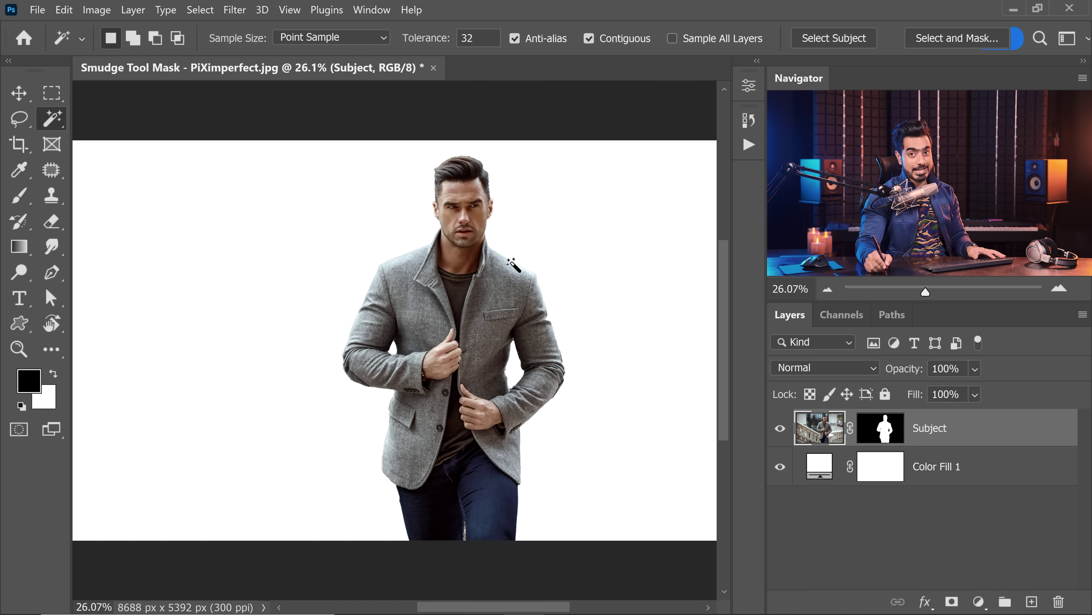
- Activate the Smudge tool at 20% strength and target the Subject layer's mask
{"action": "left_click_drag", "start_coordinate": [539, 245], "coordinate": [575, 248]}
{"action": "left_click_drag", "start_coordinate": [558, 257], "coordinate": [524, 290]}
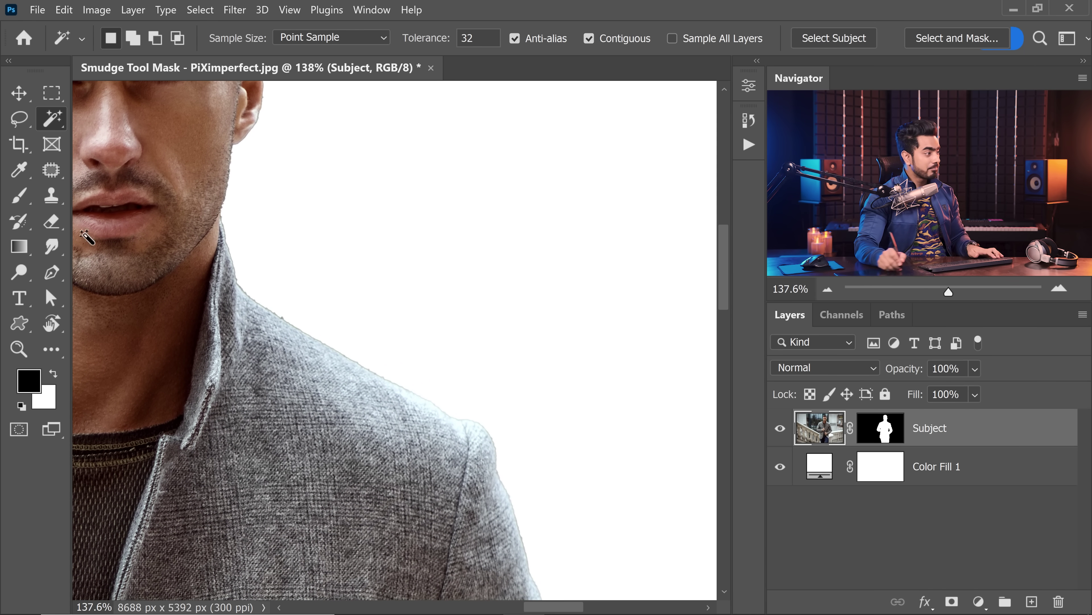
{"action": "left_click", "coordinate": [54, 252]}
{"action": "left_click", "coordinate": [99, 282]}
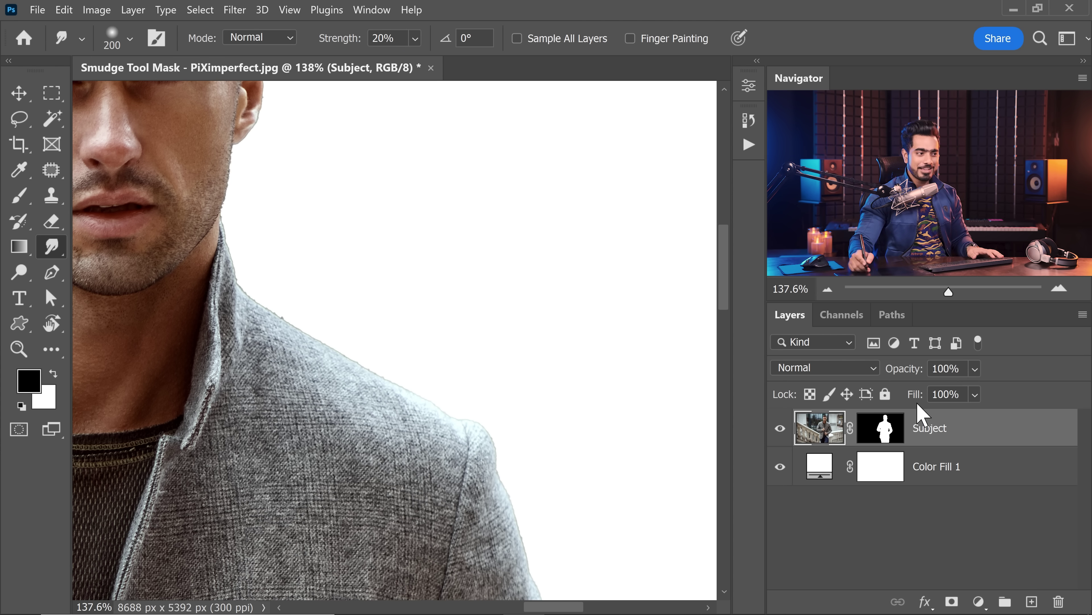
{"action": "left_click", "coordinate": [888, 429]}
{"action": "key", "text": "x"}
- Enlarge the smudge brush to 400 px and smooth the mask edge along the shoulder between collar and sleeve
{"action": "scroll", "coordinate": [350, 323], "scroll_direction": "up", "scroll_amount": 3}
{"action": "key", "text": "bracketright"}
{"action": "key", "text": "bracketright"}
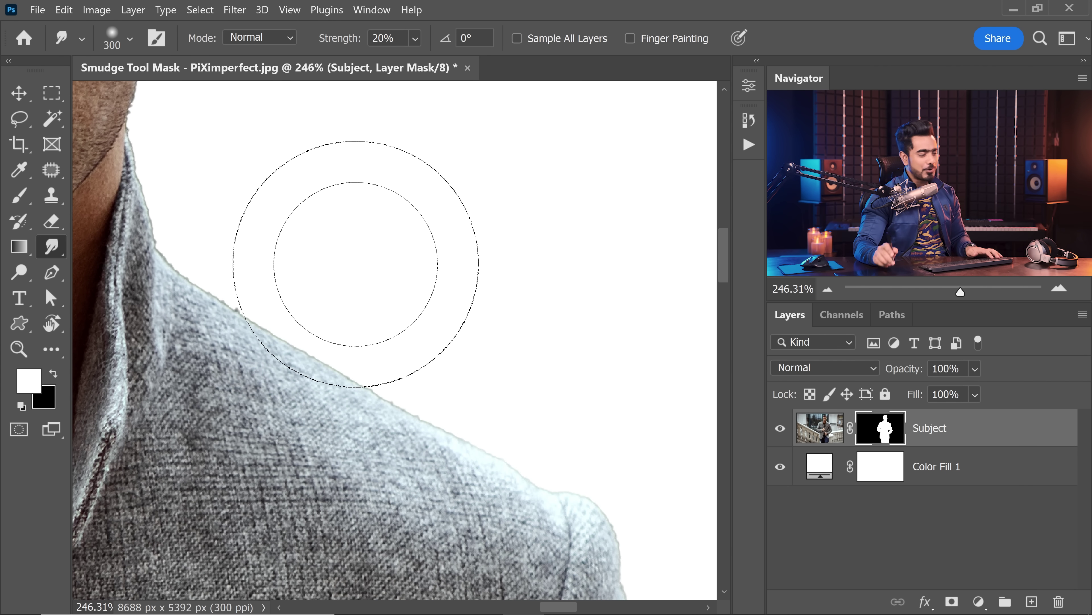
{"action": "key", "text": "bracketright"}
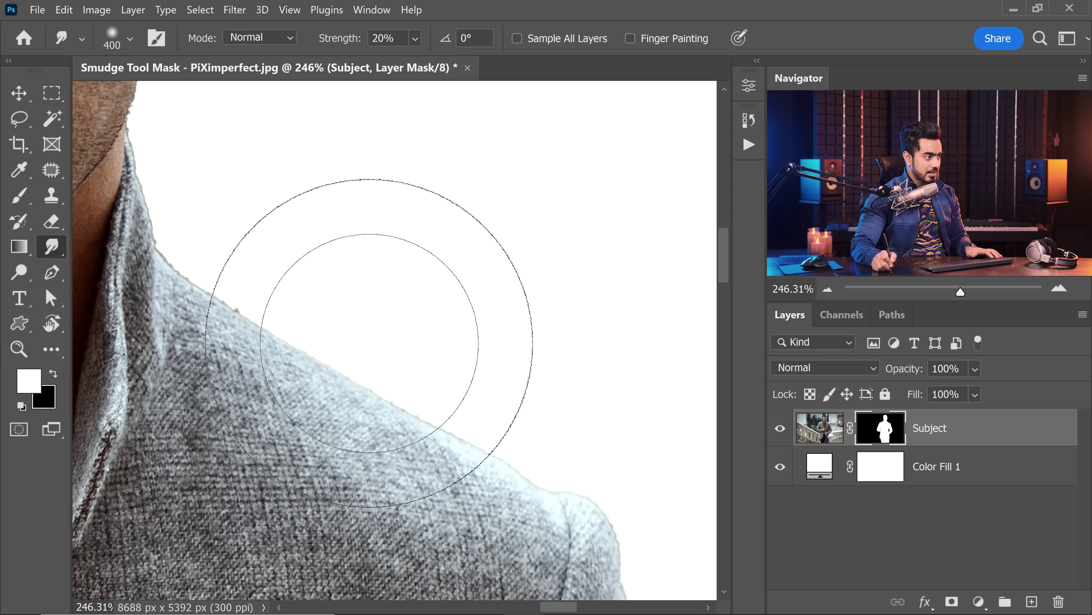
{"action": "left_click", "coordinate": [827, 435]}
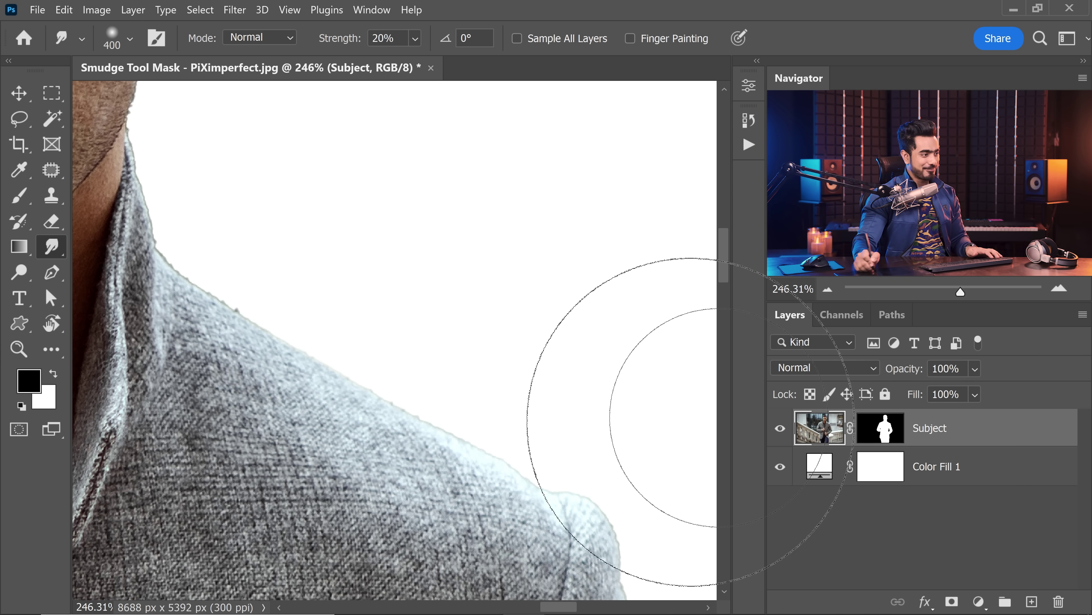
{"action": "left_click", "coordinate": [885, 436]}
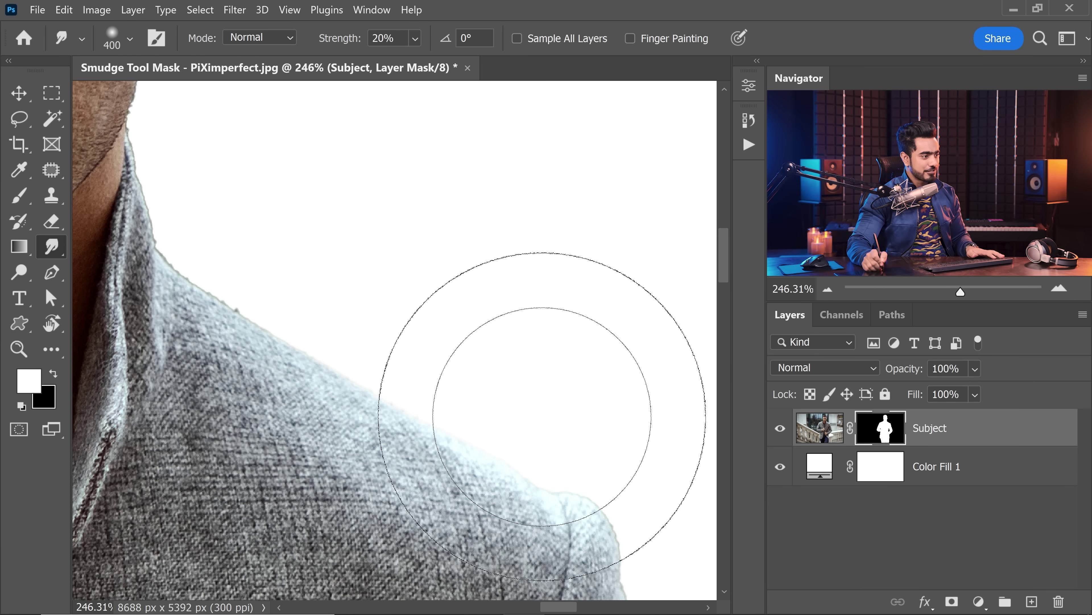
- Enlarge the smudge brush to 600 px and smooth the mask edge down the outer upper sleeve
{"action": "scroll", "coordinate": [354, 335], "scroll_direction": "down", "scroll_amount": 2}
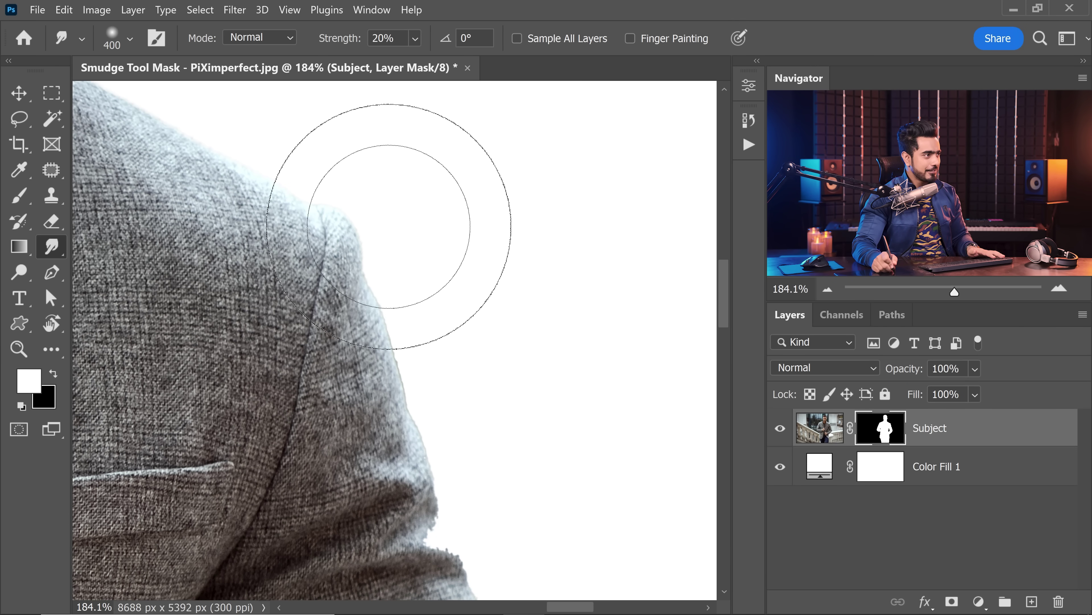
{"action": "left_click_drag", "start_coordinate": [393, 345], "coordinate": [346, 244]}
{"action": "key", "text": "bracketright"}
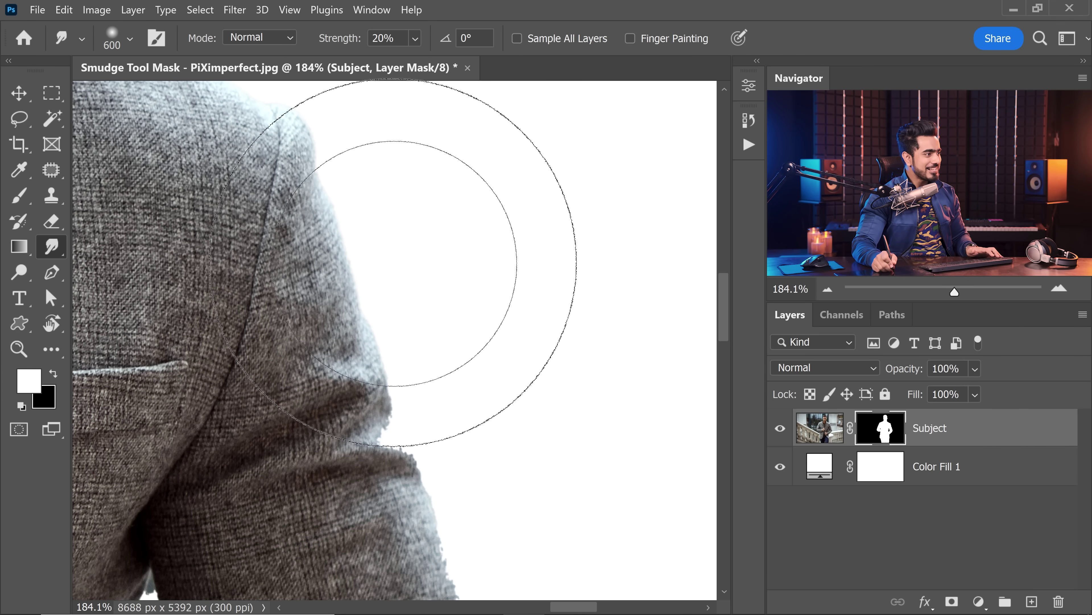
{"action": "left_click_drag", "start_coordinate": [463, 391], "coordinate": [342, 219]}
{"action": "key", "text": "bracketright"}
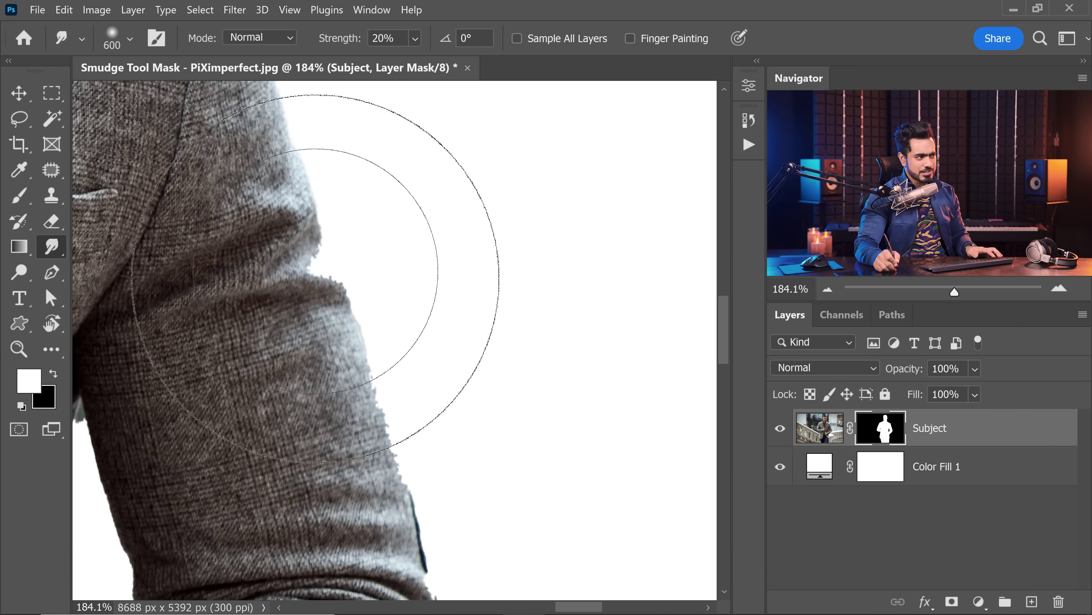
{"action": "left_click_drag", "start_coordinate": [361, 310], "coordinate": [345, 304]}
{"action": "left_click_drag", "start_coordinate": [356, 288], "coordinate": [369, 216]}
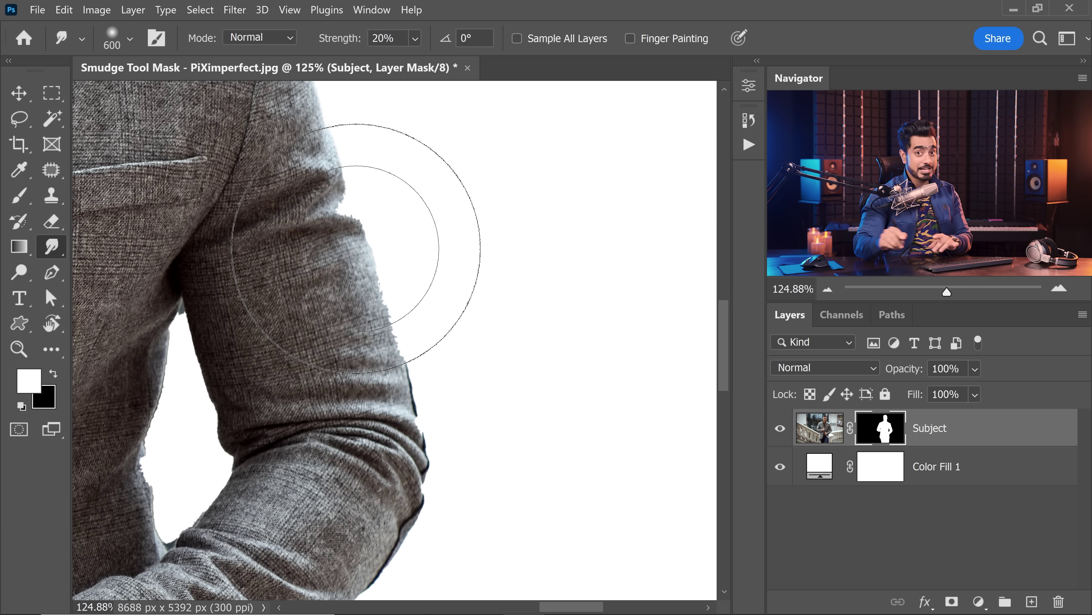
{"action": "mouse_move", "coordinate": [366, 342]}
{"action": "left_mouse_down"}
{"action": "mouse_move", "coordinate": [273, 226]}
{"action": "mouse_move", "coordinate": [276, 283]}
{"action": "mouse_move", "coordinate": [320, 350]}
{"action": "left_mouse_up"}
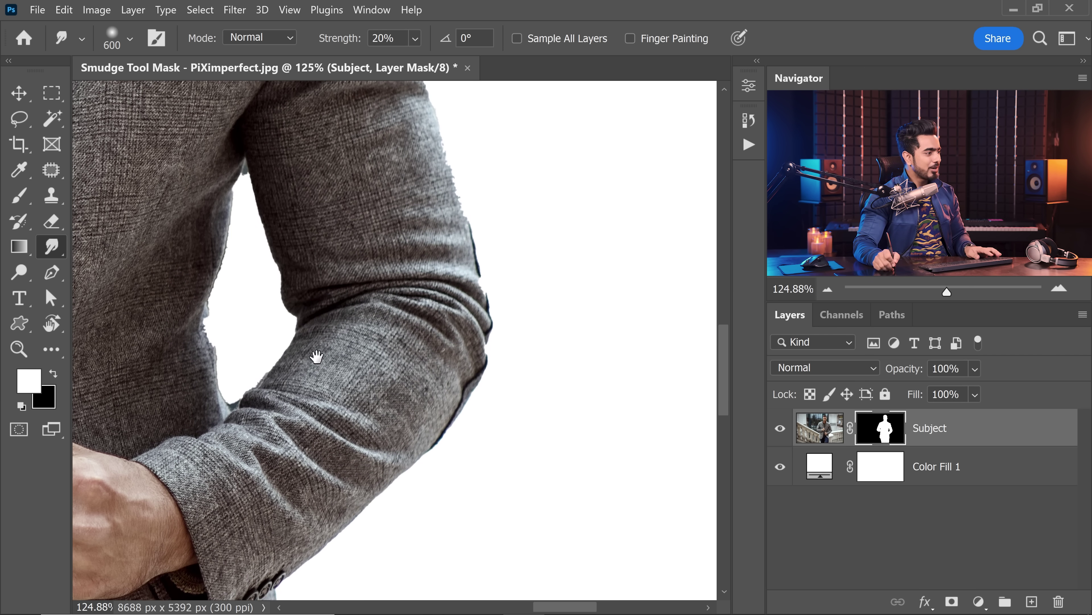
- Reduce the smudge brush to 125 px and smooth the jacket's mask edge in the upper gap between arm and torso
{"action": "left_click_drag", "start_coordinate": [255, 235], "coordinate": [309, 258]}
{"action": "key", "text": "bracketleft"}
{"action": "key", "text": "bracketleft"}
{"action": "key", "text": "bracketleft"}
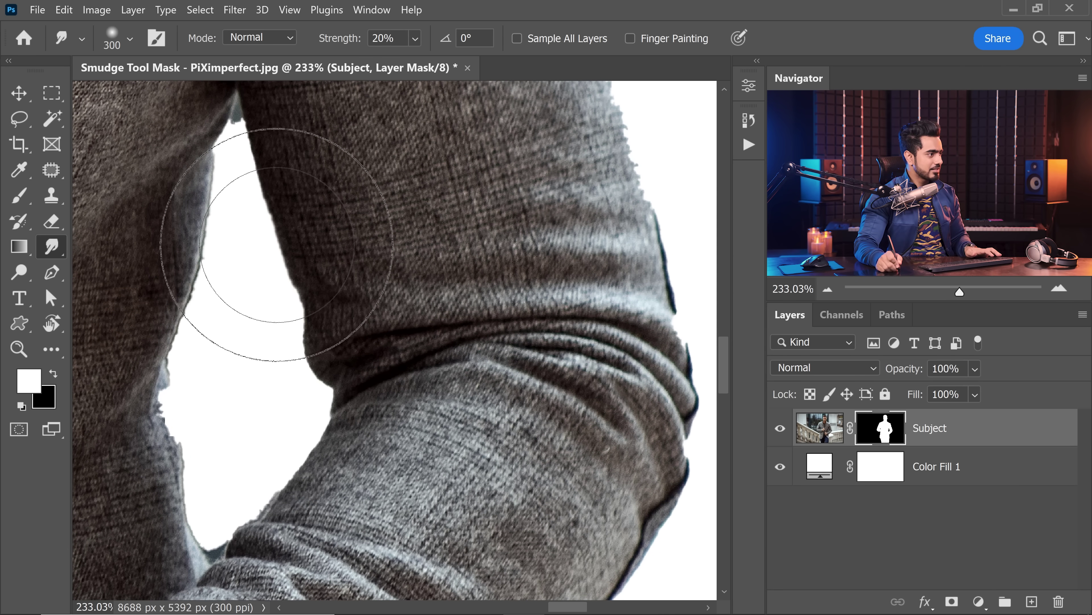
{"action": "key", "text": "bracketleft"}
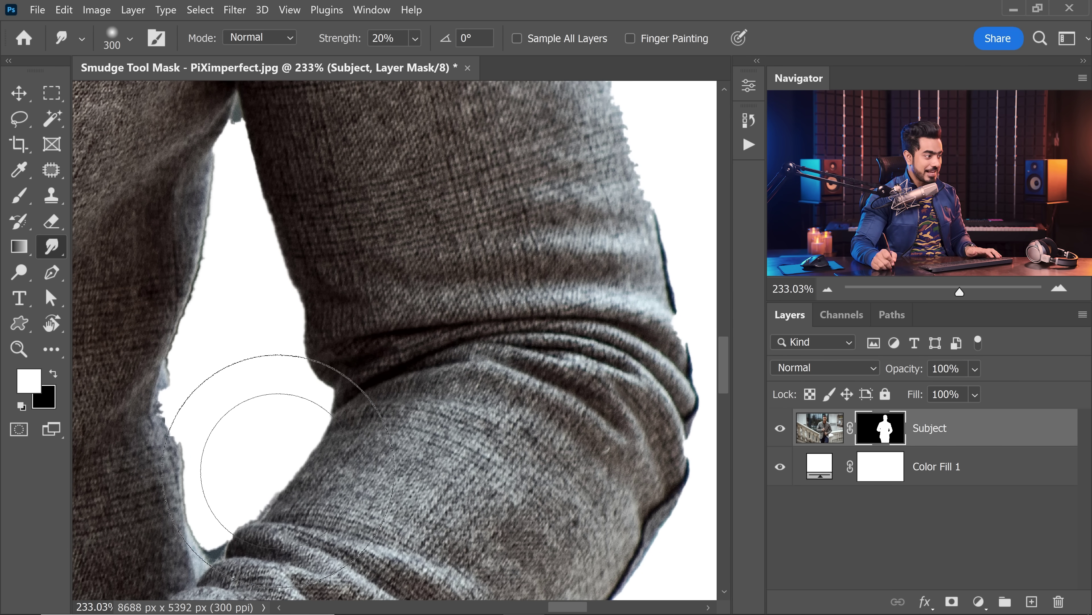
{"action": "left_click_drag", "start_coordinate": [195, 244], "coordinate": [289, 302]}
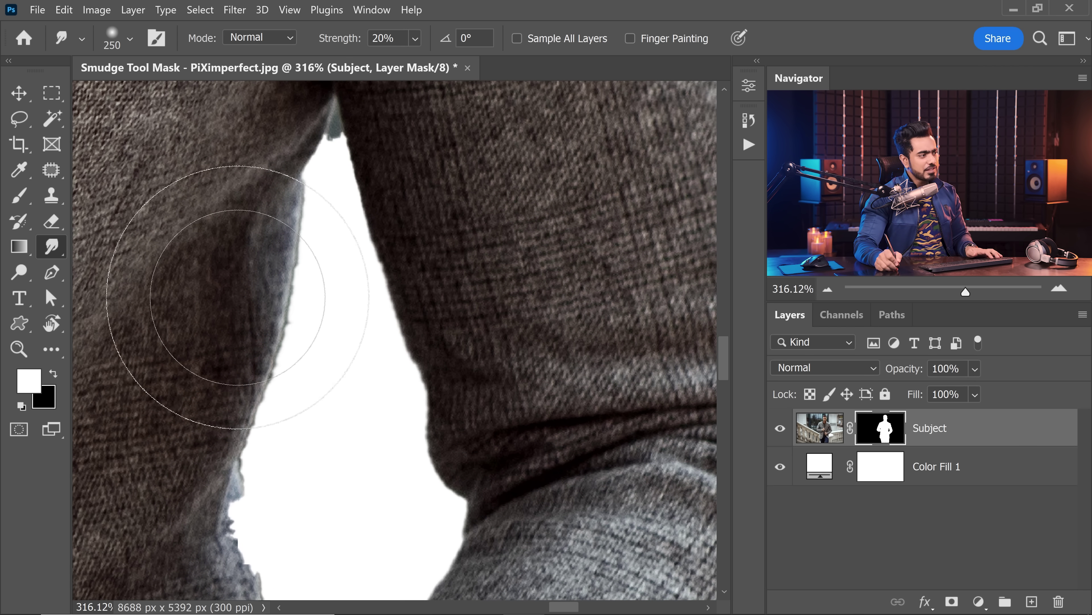
{"action": "key", "text": "bracketleft"}
{"action": "key", "text": "bracketleft"}
{"action": "key", "text": "bracketleft"}
{"action": "key", "text": "bracketleft"}
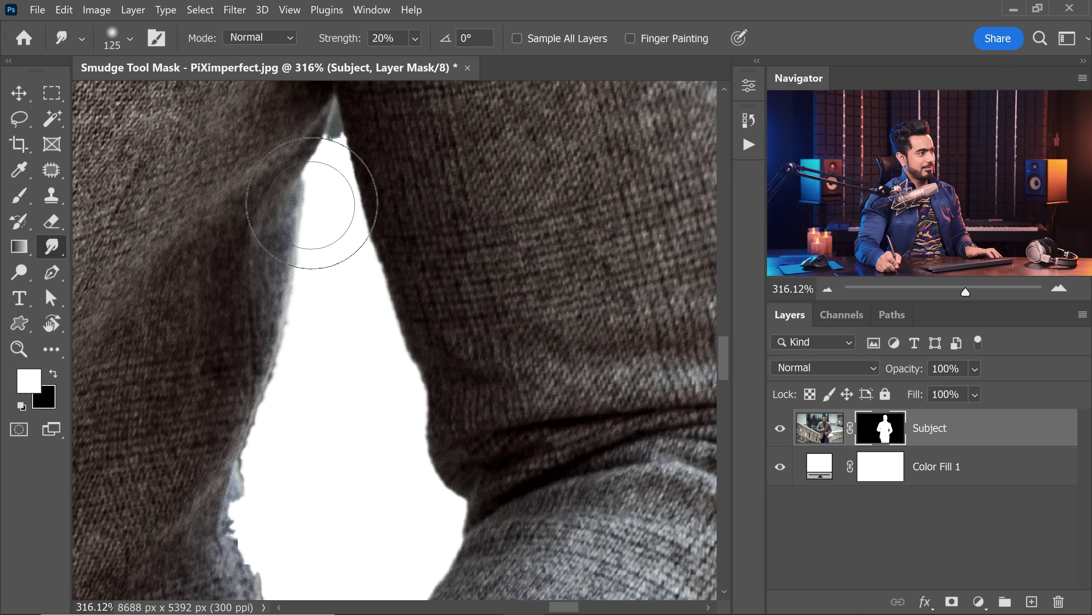
- Enlarge the smudge brush to 175 px and smooth the jagged torso edge further down the gap beside the arm
{"action": "left_click_drag", "start_coordinate": [344, 380], "coordinate": [382, 261]}
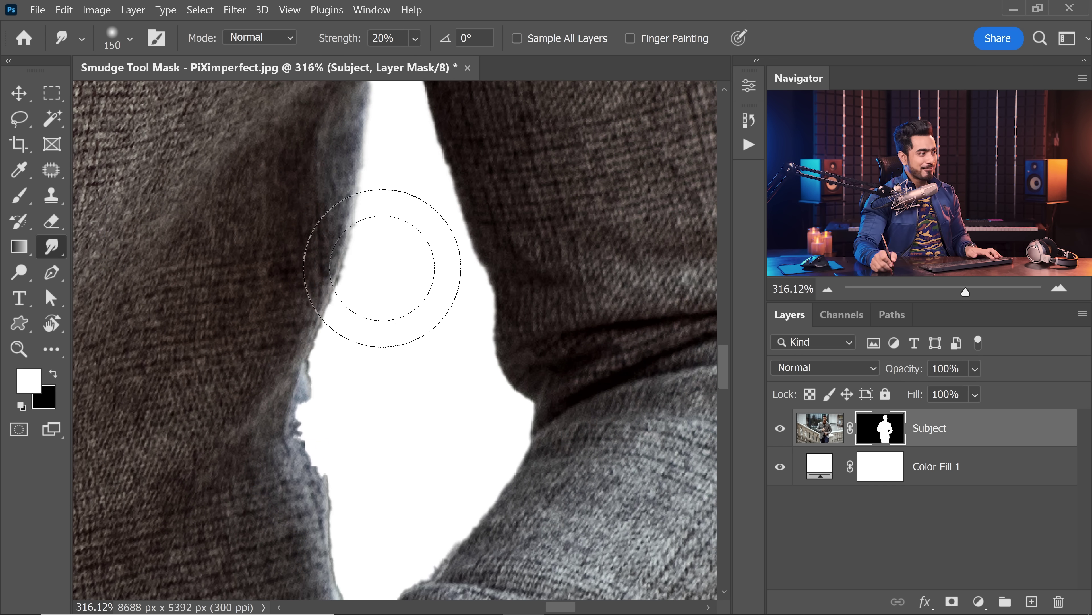
{"action": "key", "text": "bracketright"}
{"action": "key", "text": "bracketright"}
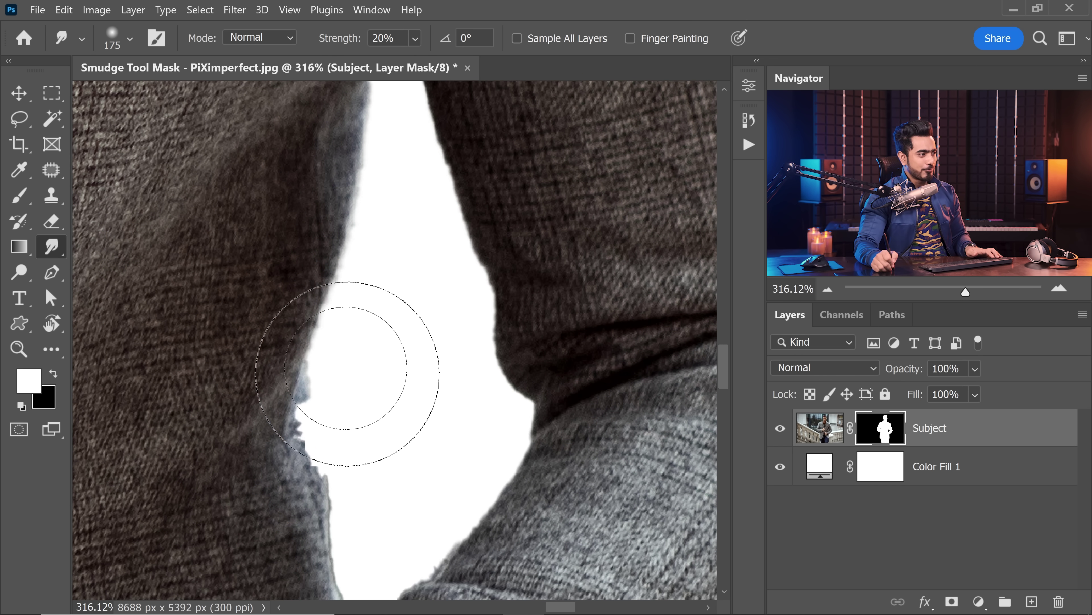
{"action": "left_click_drag", "start_coordinate": [382, 379], "coordinate": [361, 382]}
{"action": "left_click_drag", "start_coordinate": [375, 405], "coordinate": [372, 339]}
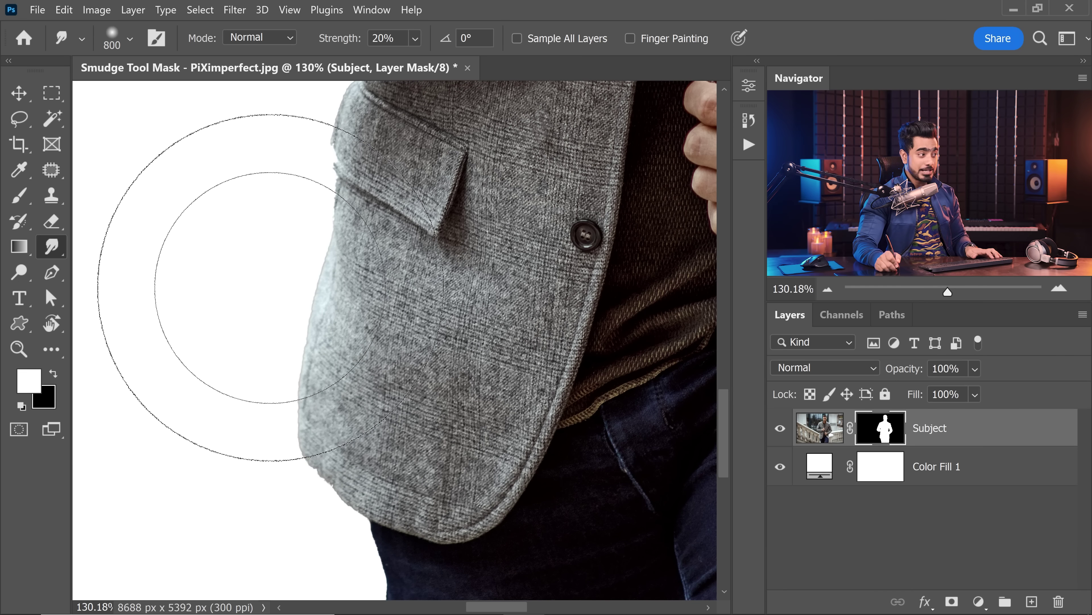
- Reduce the smudge brush to 500 px and smooth the mask edge along the sleeve's underside above the pocket flap
{"action": "scroll", "coordinate": [434, 200], "scroll_direction": "up", "scroll_amount": 5}
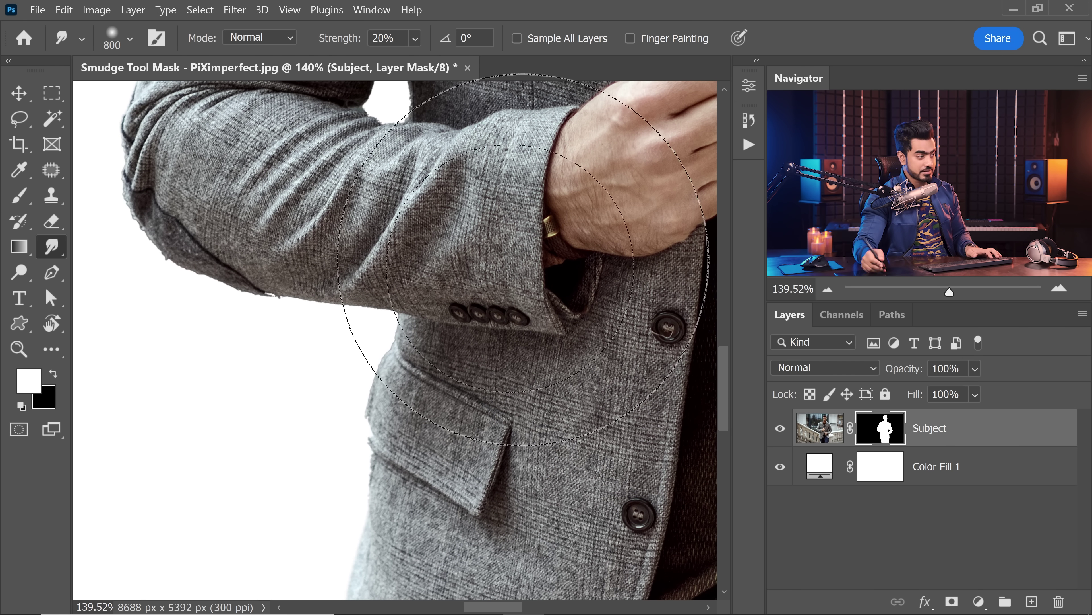
{"action": "scroll", "coordinate": [419, 341], "scroll_direction": "up", "scroll_amount": 2}
{"action": "key", "text": "bracketleft"}
{"action": "key", "text": "bracketleft"}
{"action": "key", "text": "bracketleft"}
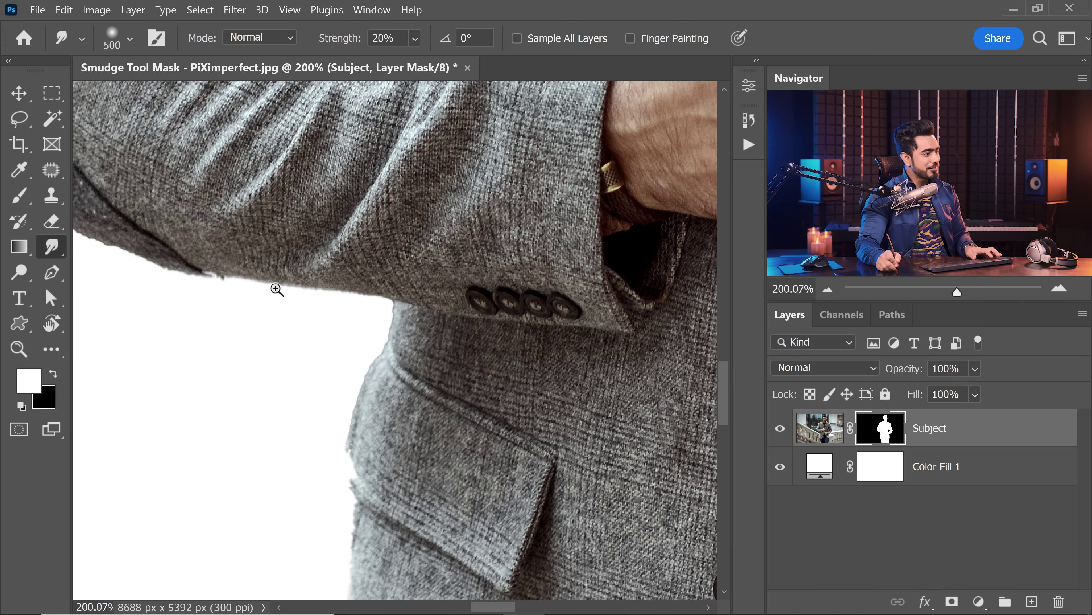
- Set the smudge brush to 250 px and smooth the jacket's mask edge below the sleeve, beside the pocket flap
{"action": "scroll", "coordinate": [293, 288], "scroll_direction": "up", "scroll_amount": 4}
{"action": "scroll", "coordinate": [422, 337], "scroll_direction": "down", "scroll_amount": 3}
{"action": "key", "text": "bracketleft"}
{"action": "key", "text": "bracketleft"}
{"action": "key", "text": "bracketleft"}
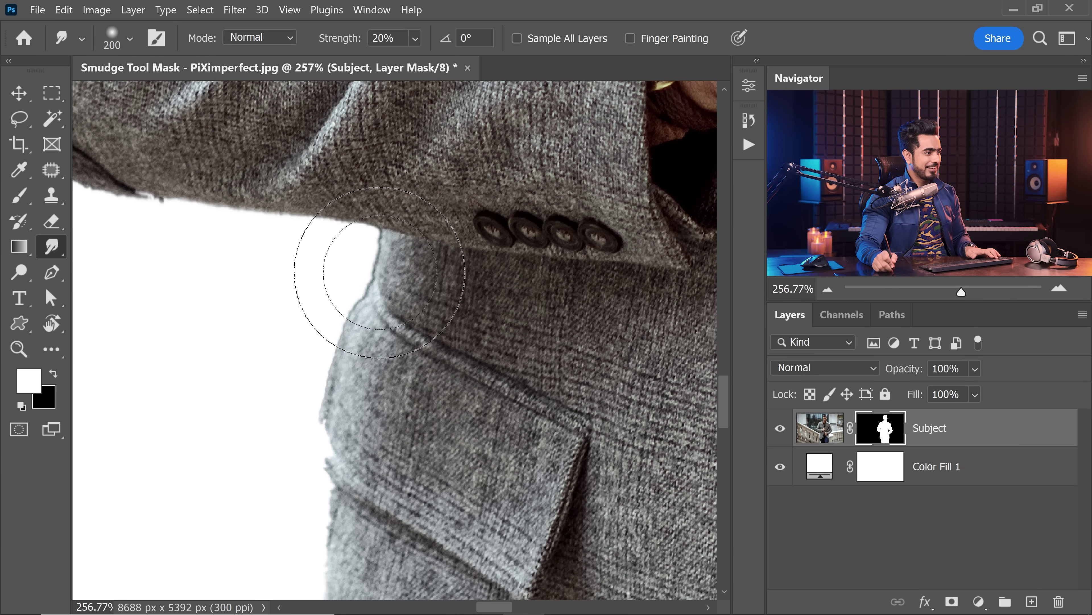
{"action": "key", "text": "bracketright"}
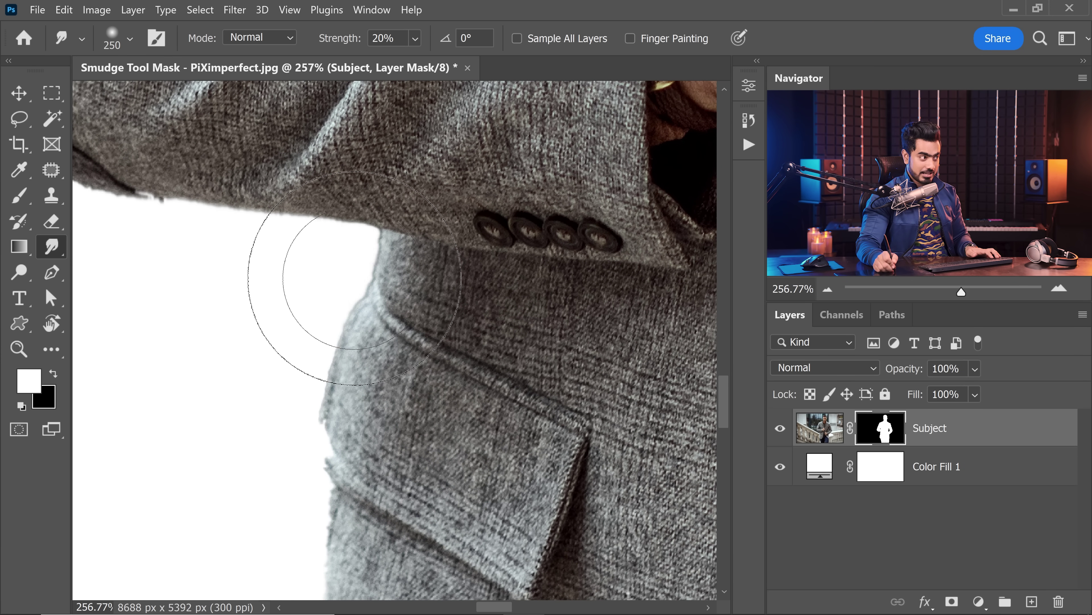
{"action": "left_click_drag", "start_coordinate": [375, 354], "coordinate": [357, 366]}
{"action": "left_click_drag", "start_coordinate": [363, 372], "coordinate": [319, 309]}
{"action": "left_click_drag", "start_coordinate": [339, 350], "coordinate": [384, 233]}
{"action": "left_click_drag", "start_coordinate": [340, 275], "coordinate": [320, 290]}
{"action": "left_click_drag", "start_coordinate": [529, 248], "coordinate": [360, 393]}
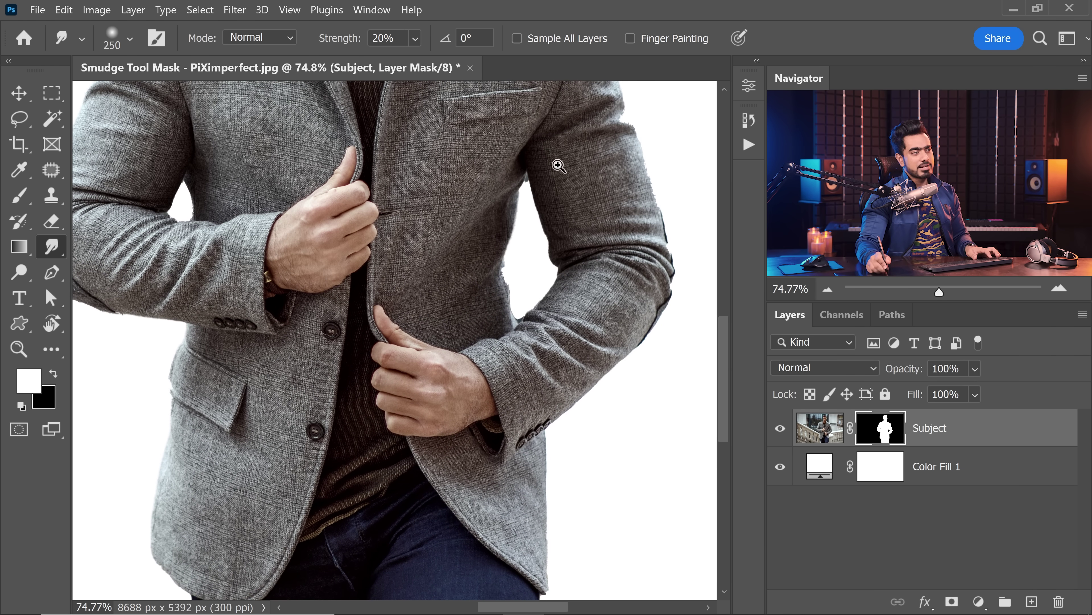
- Switch to the Brush tool with the Soft Round tip for the gap under the other arm
{"action": "scroll", "coordinate": [558, 165], "scroll_direction": "up", "scroll_amount": 4}
{"action": "mouse_move", "coordinate": [475, 178]}
{"action": "left_mouse_down"}
{"action": "mouse_move", "coordinate": [457, 274]}
{"action": "mouse_move", "coordinate": [430, 297]}
{"action": "left_mouse_up"}
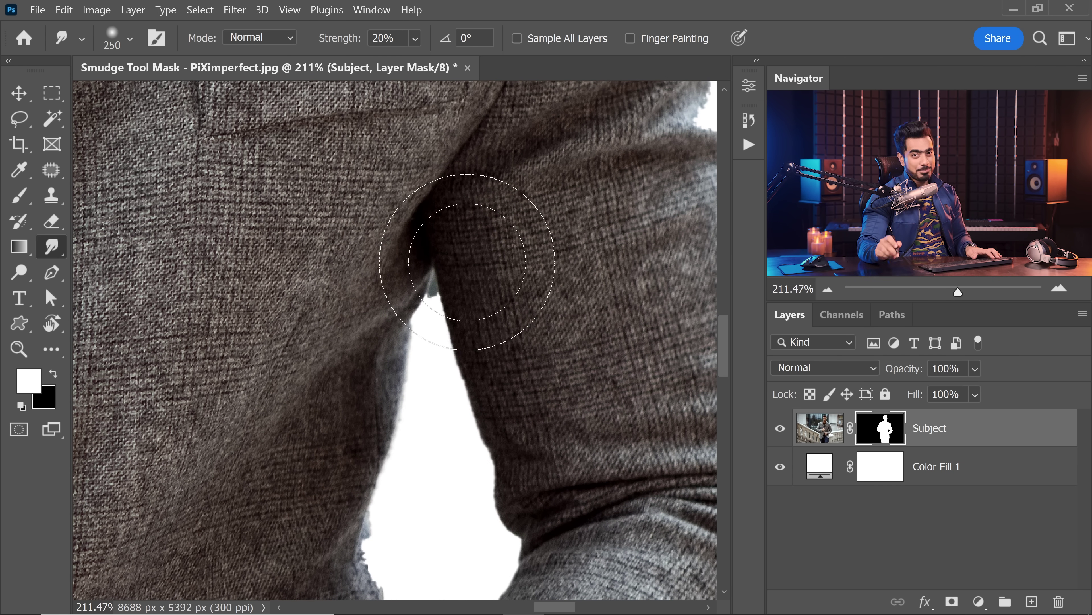
{"action": "left_click", "coordinate": [20, 198]}
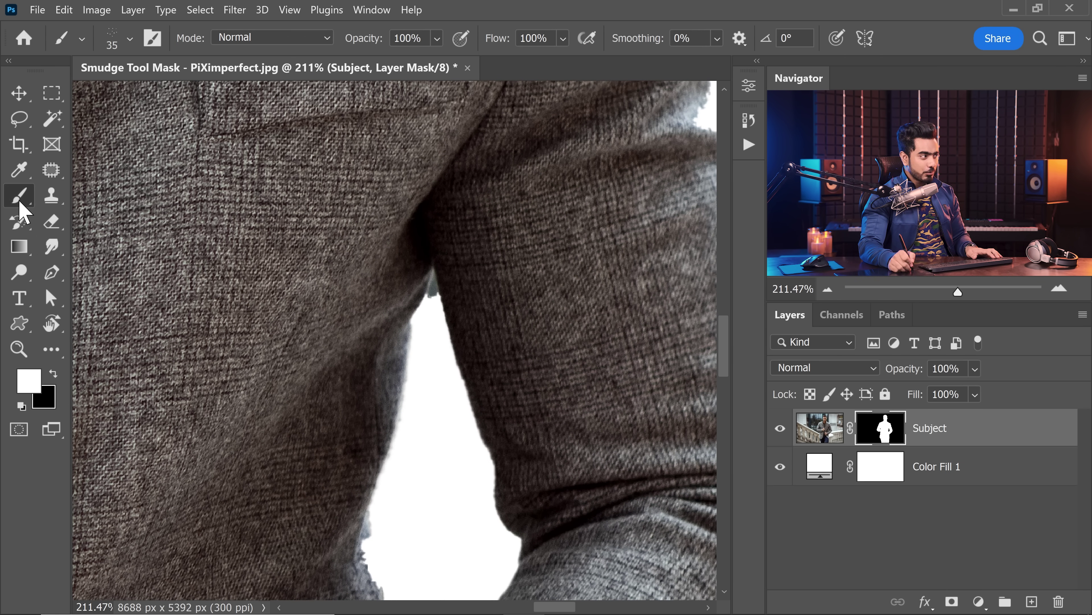
{"action": "left_click", "coordinate": [115, 48]}
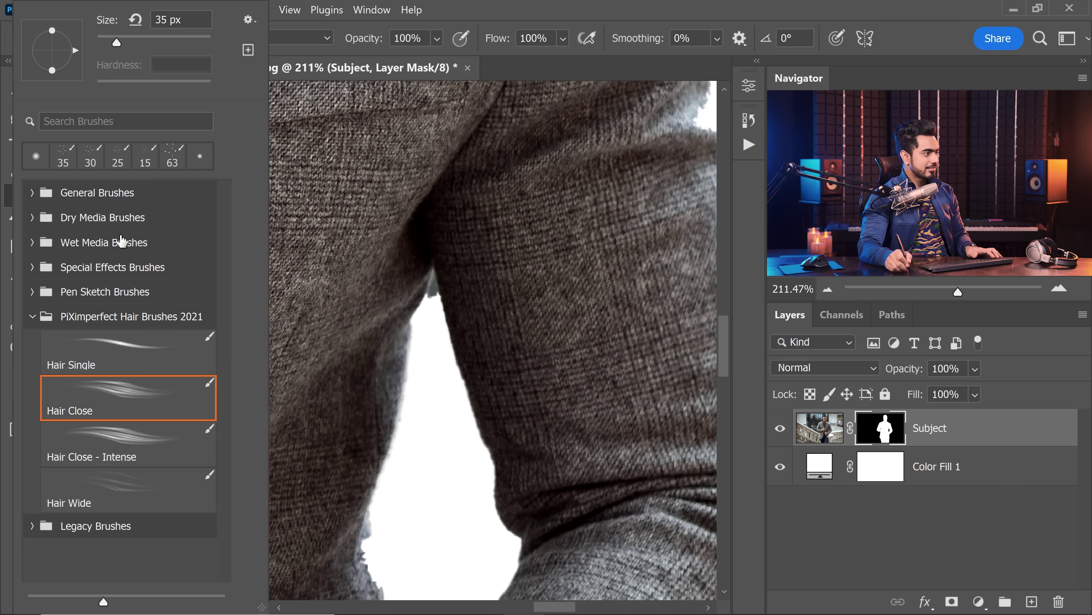
{"action": "left_click", "coordinate": [46, 197]}
{"action": "left_click", "coordinate": [117, 236]}
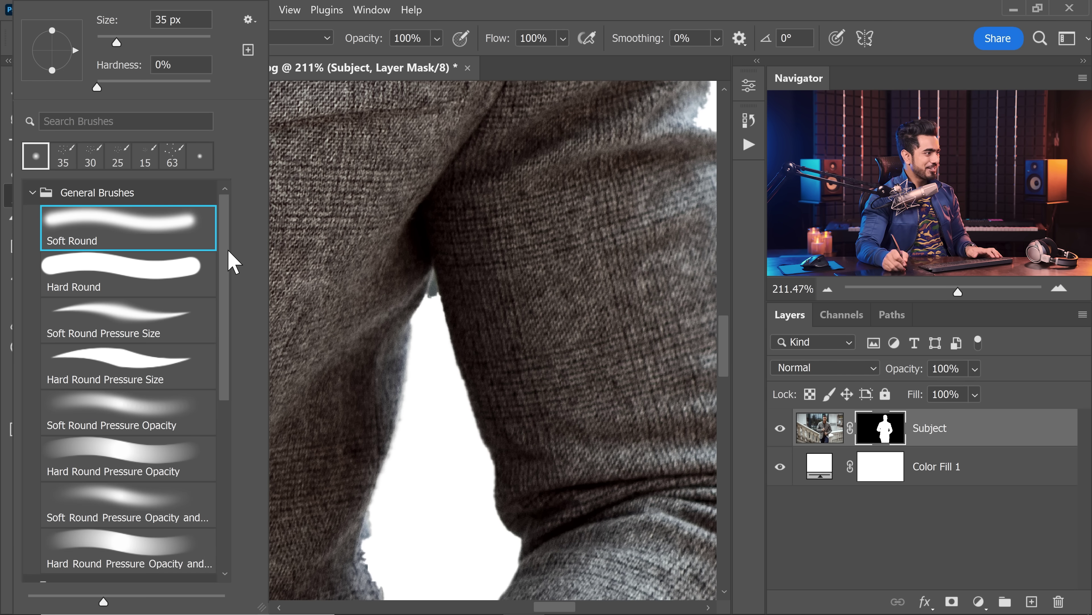
{"action": "left_click", "coordinate": [755, 348]}
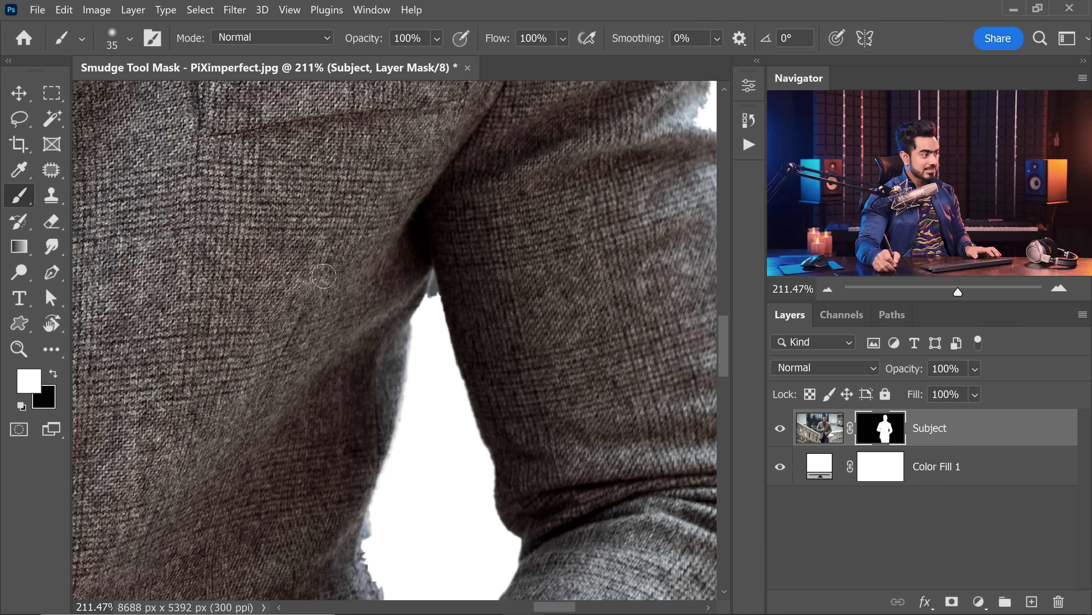
- Paint black on the mask with small brushes, 20 px down to 7 px, over the leftover background at the armpit gap's tip
{"action": "left_click", "coordinate": [445, 291]}
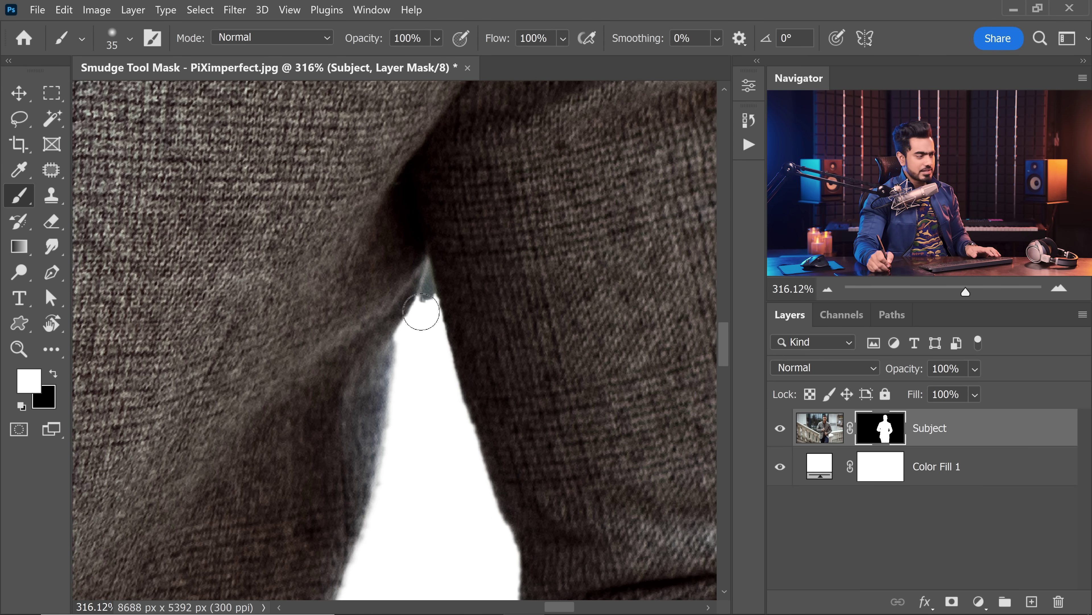
{"action": "key", "text": "x"}
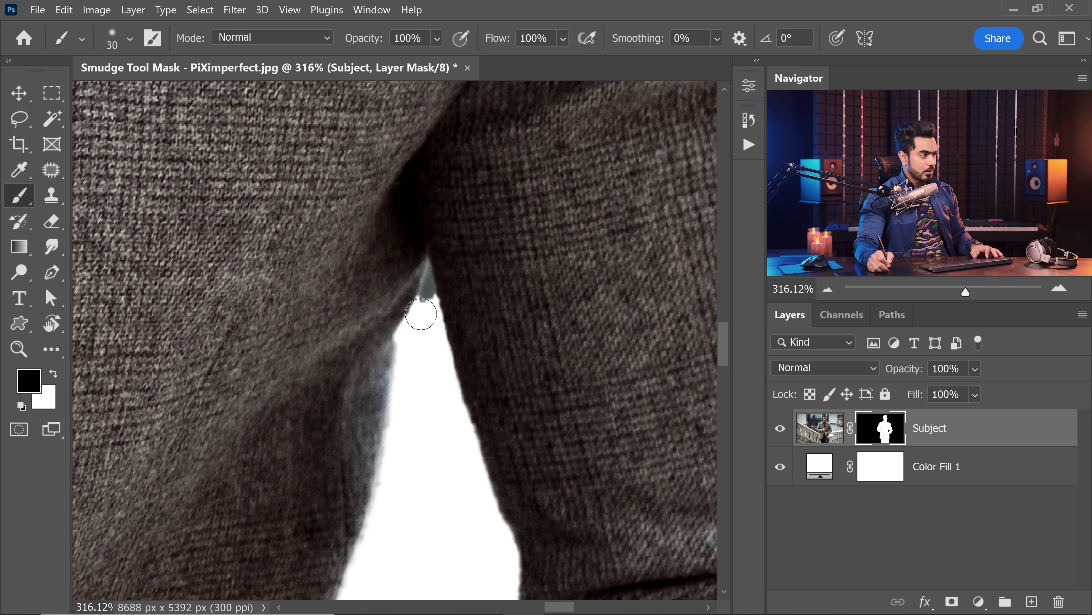
{"action": "left_click", "coordinate": [441, 283]}
{"action": "key", "text": "bracketleft"}
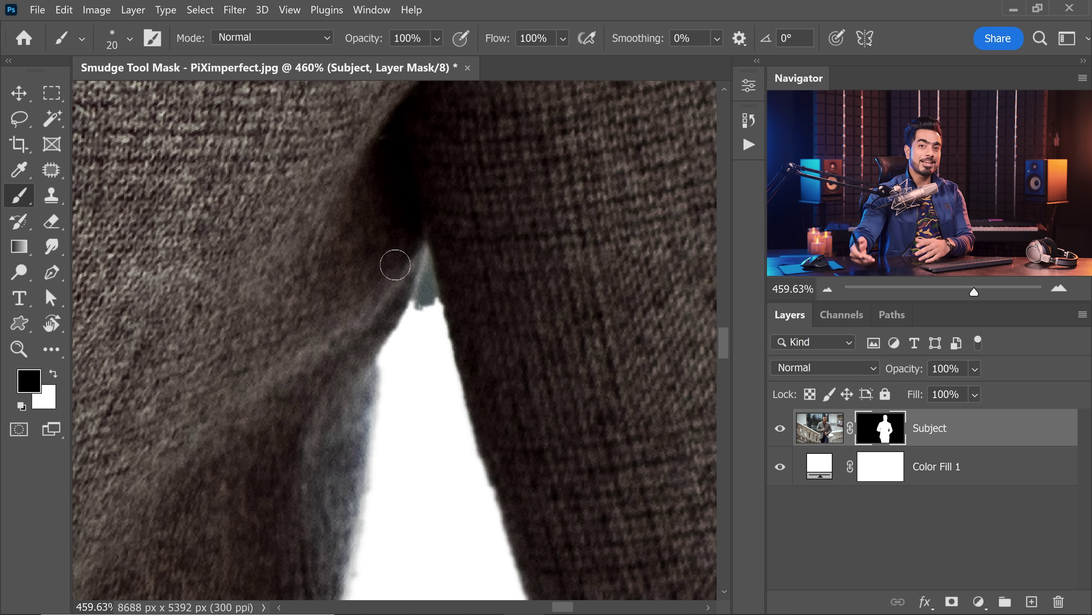
{"action": "left_click_drag", "start_coordinate": [417, 322], "coordinate": [428, 285]}
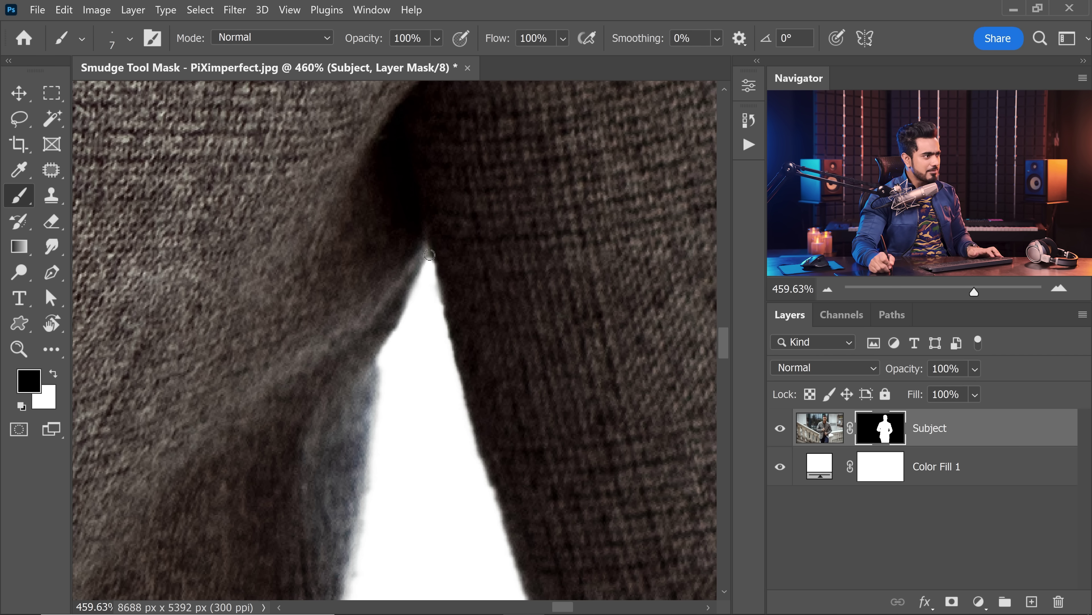
{"action": "left_click_drag", "start_coordinate": [432, 245], "coordinate": [468, 244]}
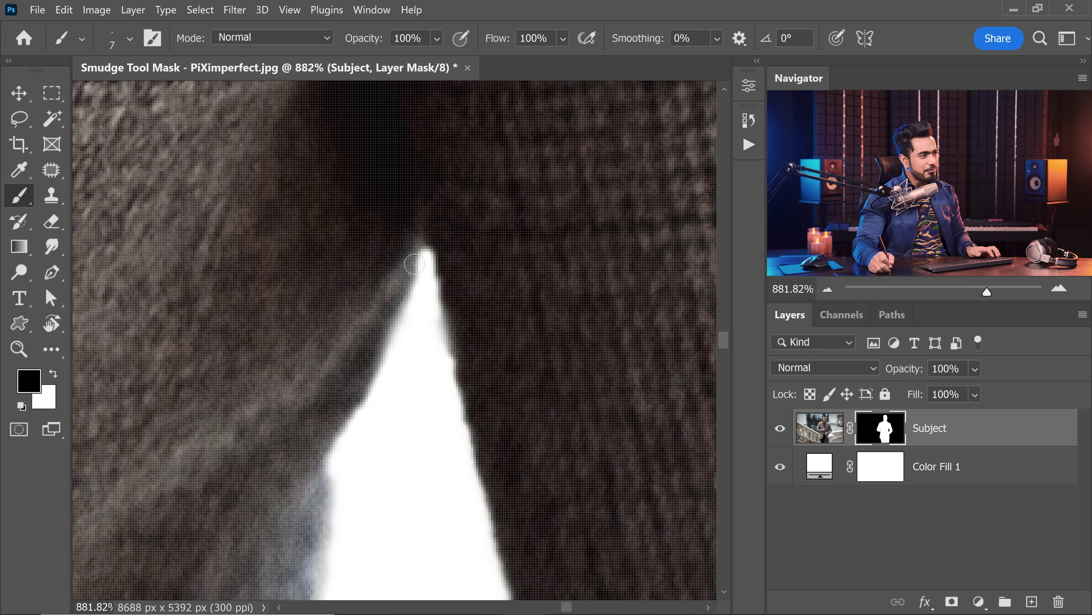
- Mask out the armpit gap's tip with larger 25 px and 35 px soft black strokes, going past the jacket edges
{"action": "left_click", "coordinate": [452, 264], "text": "ctrl+alt"}
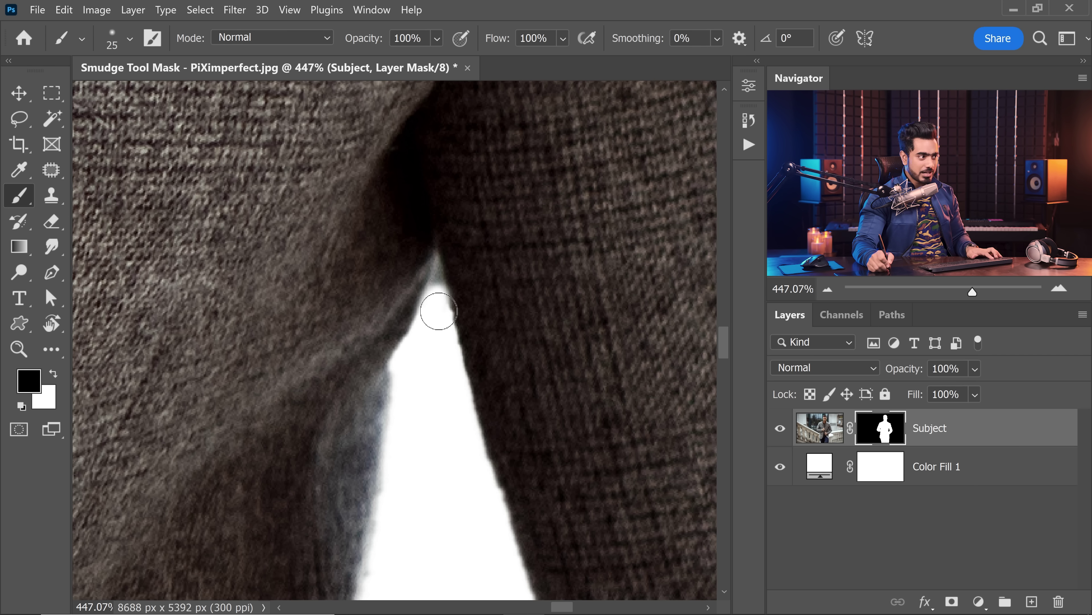
{"action": "left_click_drag", "start_coordinate": [438, 308], "coordinate": [430, 246]}
{"action": "left_click_drag", "start_coordinate": [417, 361], "coordinate": [431, 305]}
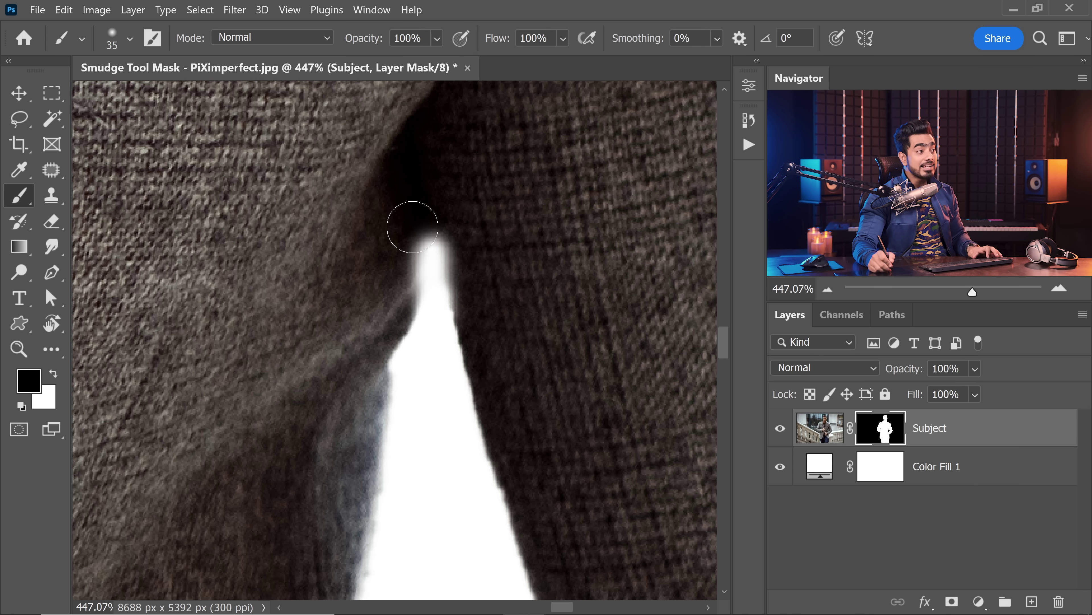
- Paint white on the mask with a 25 px brush to restore the overcut jacket edges around the gap's tip
{"action": "key", "text": "x"}
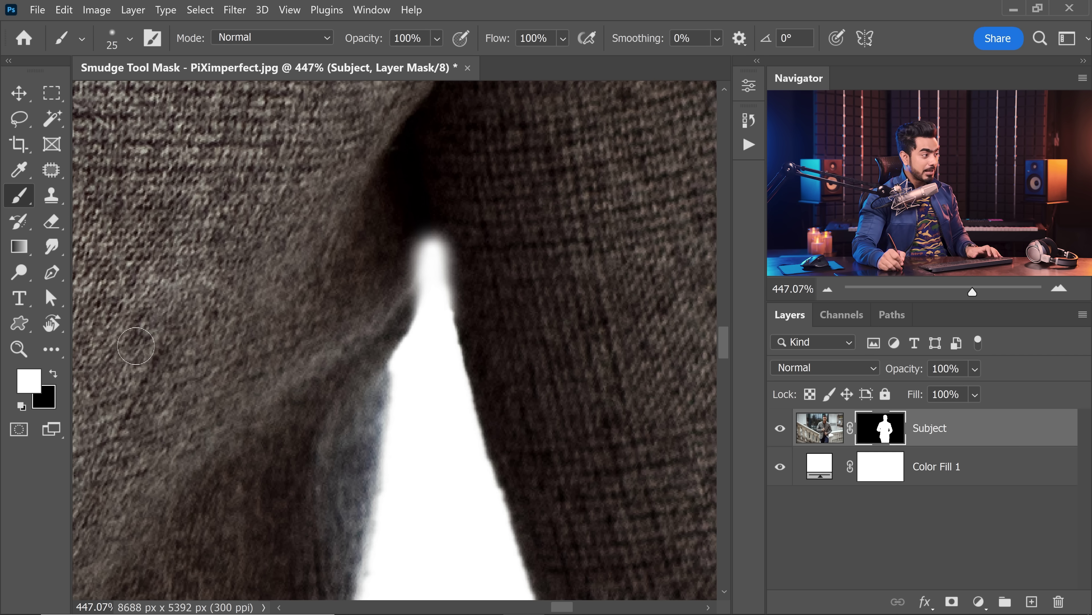
{"action": "mouse_move", "coordinate": [432, 232]}
{"action": "left_mouse_down"}
{"action": "mouse_move", "coordinate": [410, 302]}
{"action": "mouse_move", "coordinate": [429, 255]}
{"action": "mouse_move", "coordinate": [408, 262]}
{"action": "mouse_move", "coordinate": [409, 282]}
{"action": "mouse_move", "coordinate": [412, 227]}
{"action": "mouse_move", "coordinate": [485, 242]}
{"action": "mouse_move", "coordinate": [431, 229]}
{"action": "mouse_move", "coordinate": [430, 215]}
{"action": "mouse_move", "coordinate": [463, 334]}
{"action": "left_mouse_up"}
{"action": "left_click_drag", "start_coordinate": [508, 285], "coordinate": [488, 299]}
{"action": "left_click_drag", "start_coordinate": [497, 314], "coordinate": [465, 291]}
- Clear leftover background at the gap's lower corner with a 10 px black brush and set up a 20 px white brush to restore the torso edge
{"action": "left_click_drag", "start_coordinate": [432, 349], "coordinate": [390, 285]}
{"action": "scroll", "coordinate": [392, 328], "scroll_direction": "up", "scroll_amount": 3}
{"action": "key", "text": "x"}
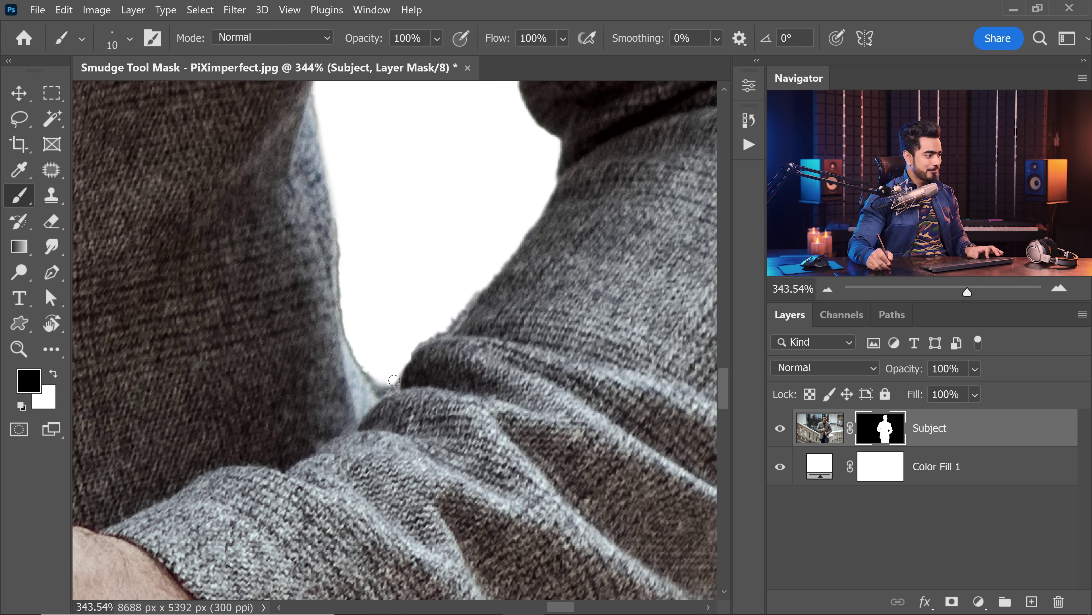
{"action": "key", "text": "ctrl+z"}
{"action": "key", "text": "x"}
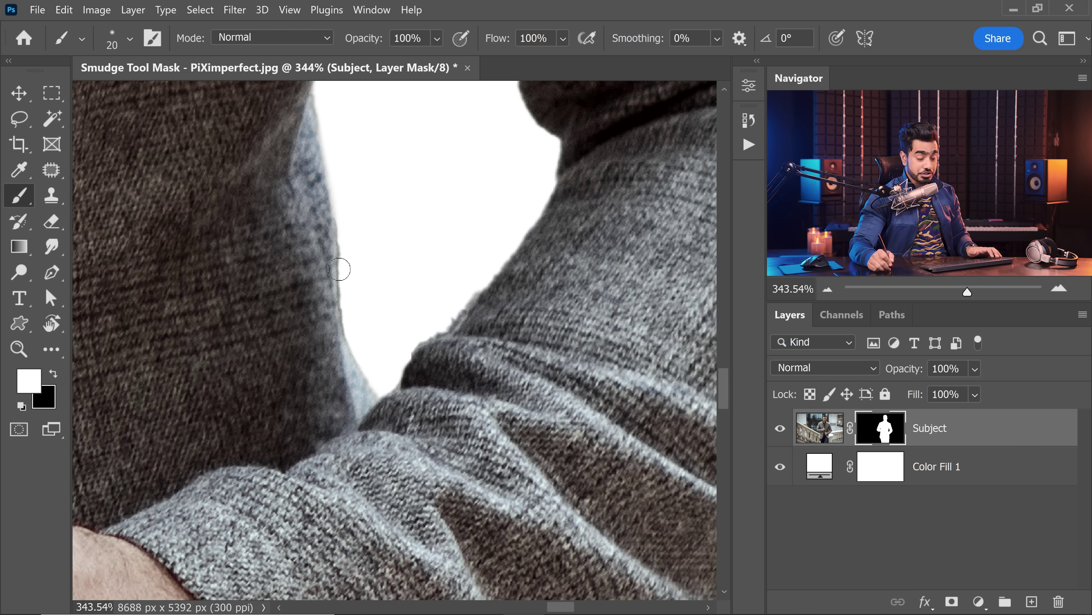
- Smudge the mask edge inside the gap at 250 px and along the jacket's outer edge below the cuff at 300 to 400 px
{"action": "left_click", "coordinate": [53, 249]}
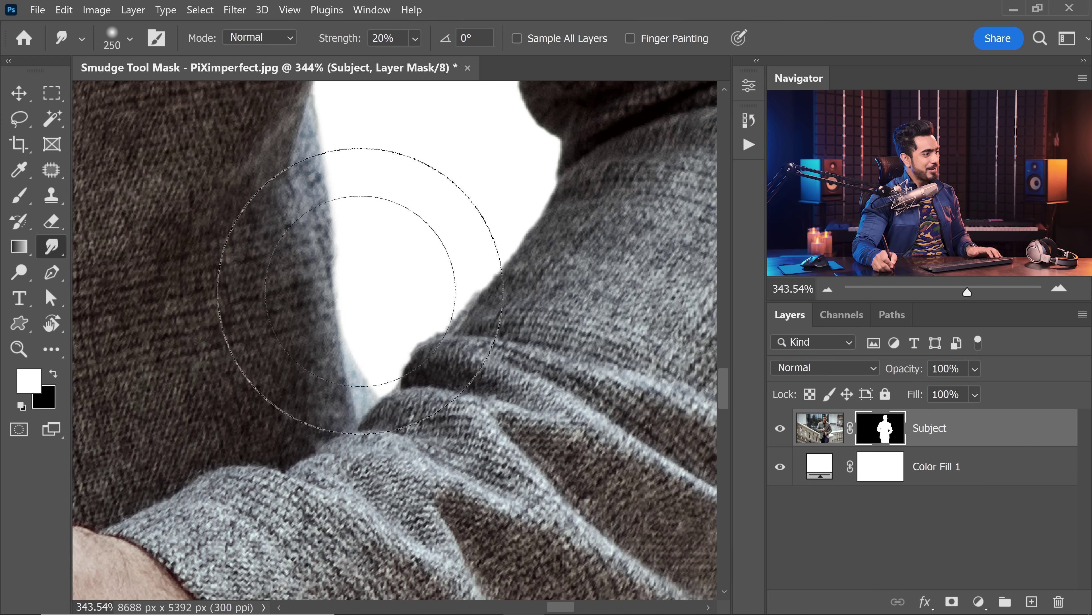
{"action": "left_click_drag", "start_coordinate": [527, 261], "coordinate": [413, 302]}
{"action": "key", "text": "bracketright"}
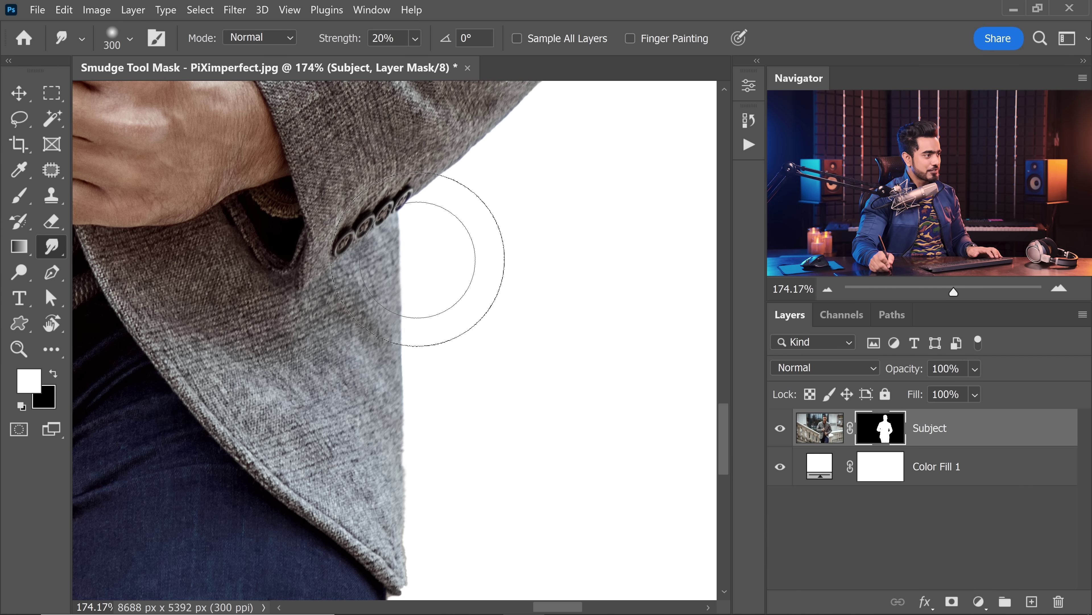
{"action": "left_click_drag", "start_coordinate": [463, 298], "coordinate": [453, 185]}
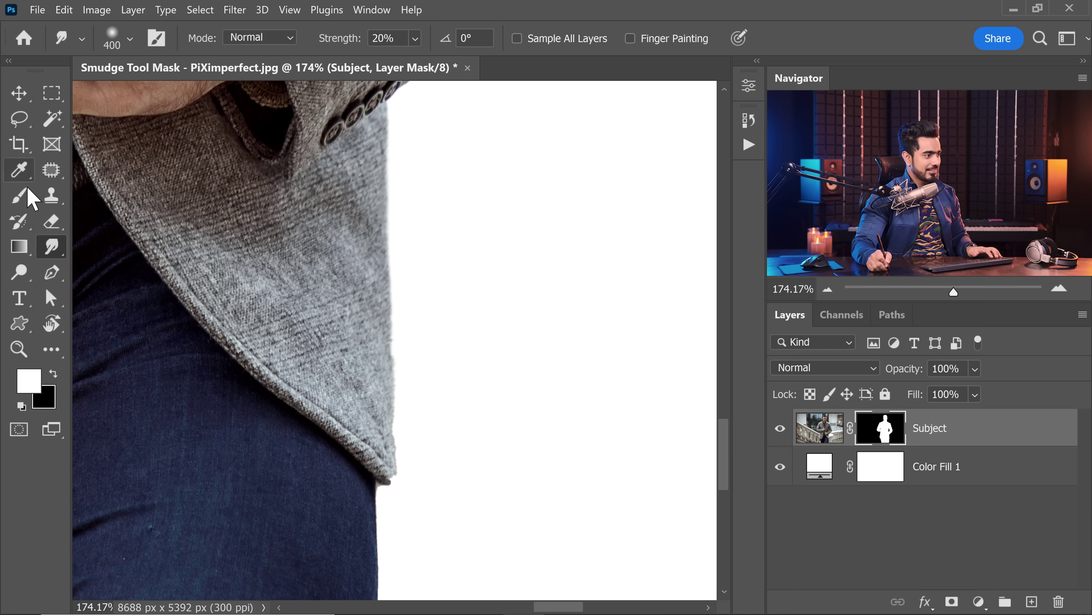
- Switch to the Brush tool and touch up the remaining rough mask edges, starting near the jacket's lower front corner
{"action": "key", "text": "b"}
{"action": "left_click_drag", "start_coordinate": [389, 355], "coordinate": [318, 340]}
{"action": "left_click_drag", "start_coordinate": [163, 172], "coordinate": [297, 253]}
{"action": "left_click_drag", "start_coordinate": [405, 199], "coordinate": [373, 233]}
{"action": "scroll", "coordinate": [372, 234], "scroll_direction": "down", "scroll_amount": 3}
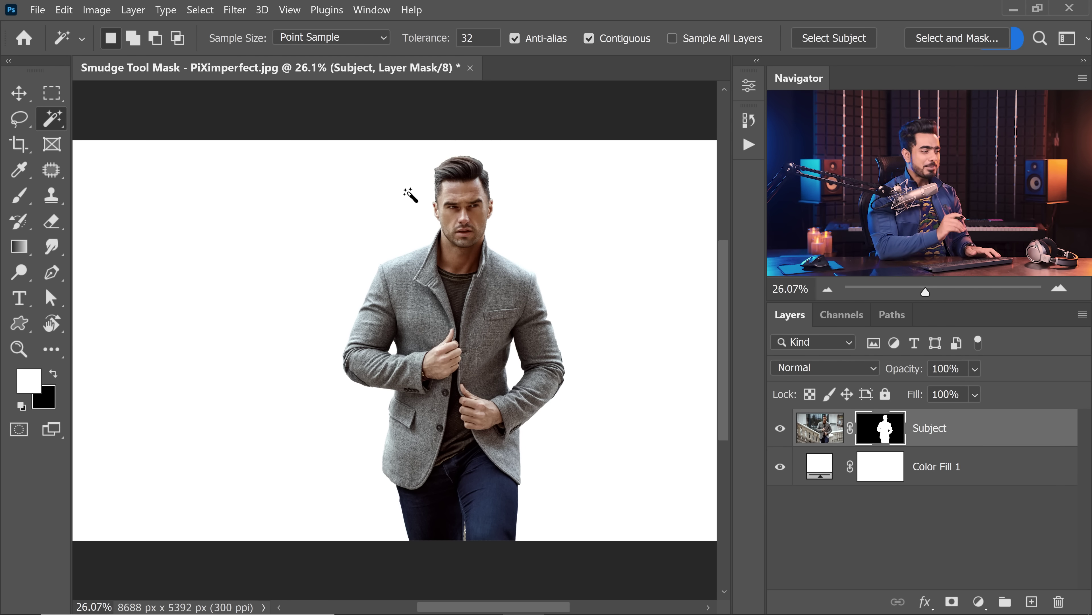
- Try to refine the hair edge in Select and Mask with the On White view, brushing along the hair's top and side
{"action": "key", "text": "ctrl+space"}
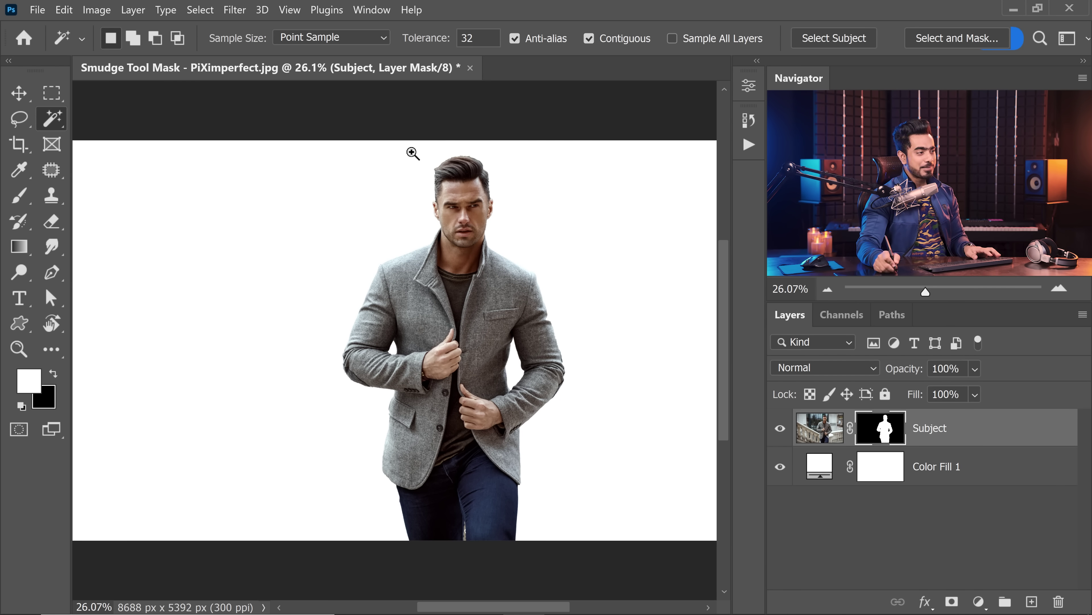
{"action": "left_click_drag", "start_coordinate": [466, 153], "coordinate": [522, 152]}
{"action": "left_click_drag", "start_coordinate": [446, 223], "coordinate": [473, 246]}
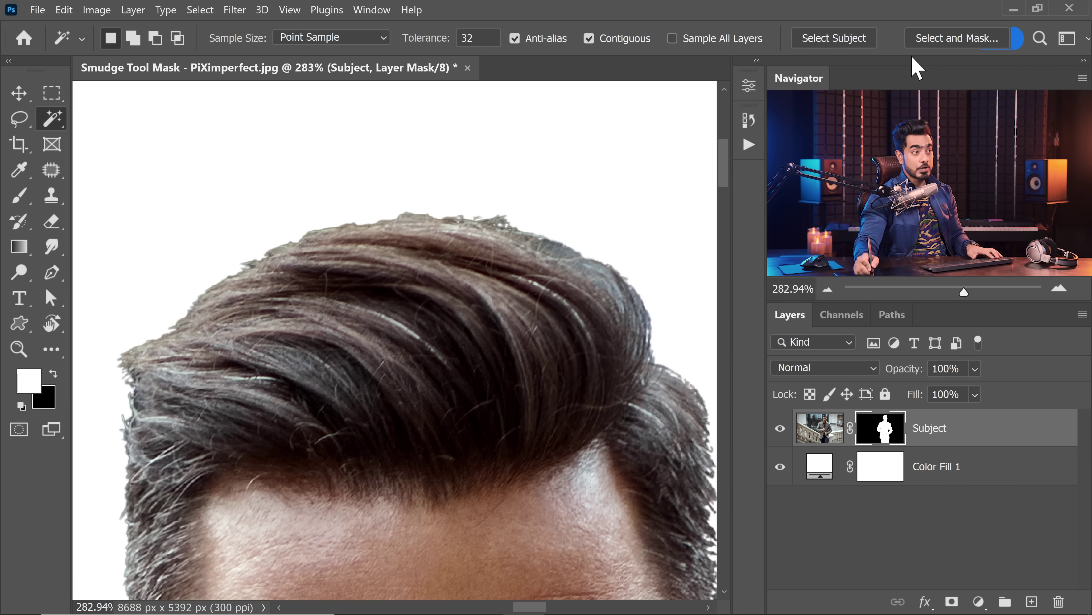
{"action": "left_click", "coordinate": [957, 37]}
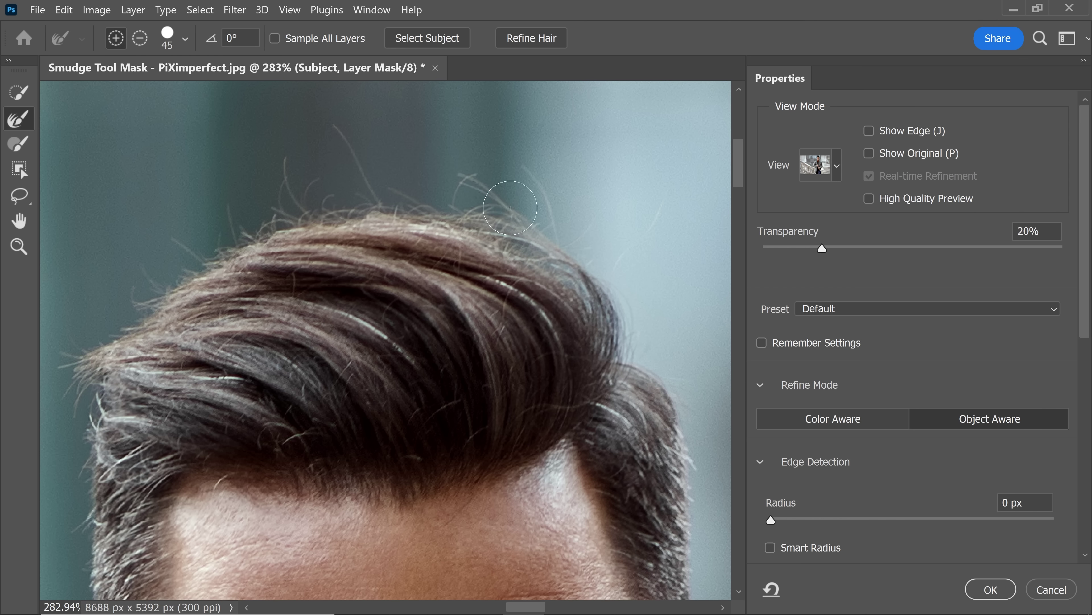
{"action": "left_click", "coordinate": [836, 166]}
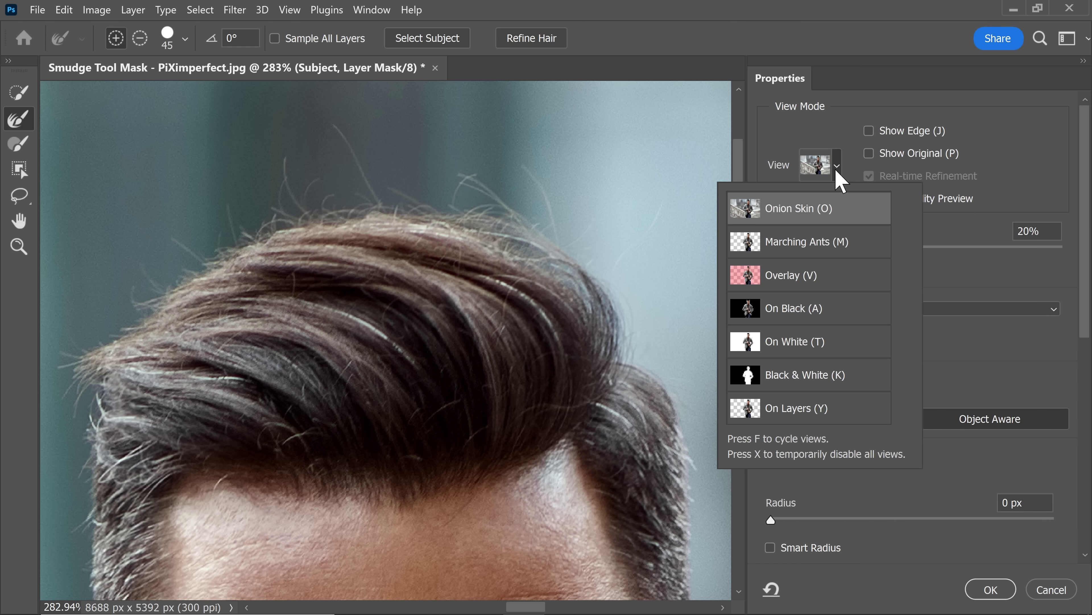
{"action": "left_click", "coordinate": [826, 343]}
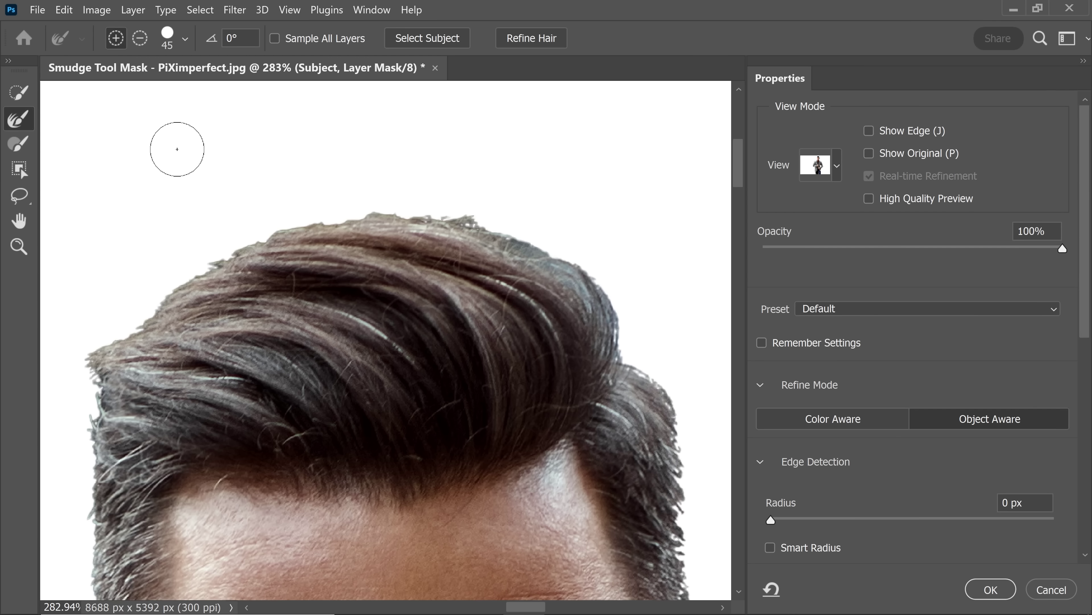
{"action": "mouse_move", "coordinate": [505, 235]}
{"action": "left_mouse_down"}
{"action": "mouse_move", "coordinate": [483, 215]}
{"action": "mouse_move", "coordinate": [370, 207]}
{"action": "mouse_move", "coordinate": [409, 203]}
{"action": "mouse_move", "coordinate": [312, 206]}
{"action": "mouse_move", "coordinate": [212, 233]}
{"action": "mouse_move", "coordinate": [203, 242]}
{"action": "mouse_move", "coordinate": [255, 229]}
{"action": "mouse_move", "coordinate": [121, 317]}
{"action": "left_mouse_up"}
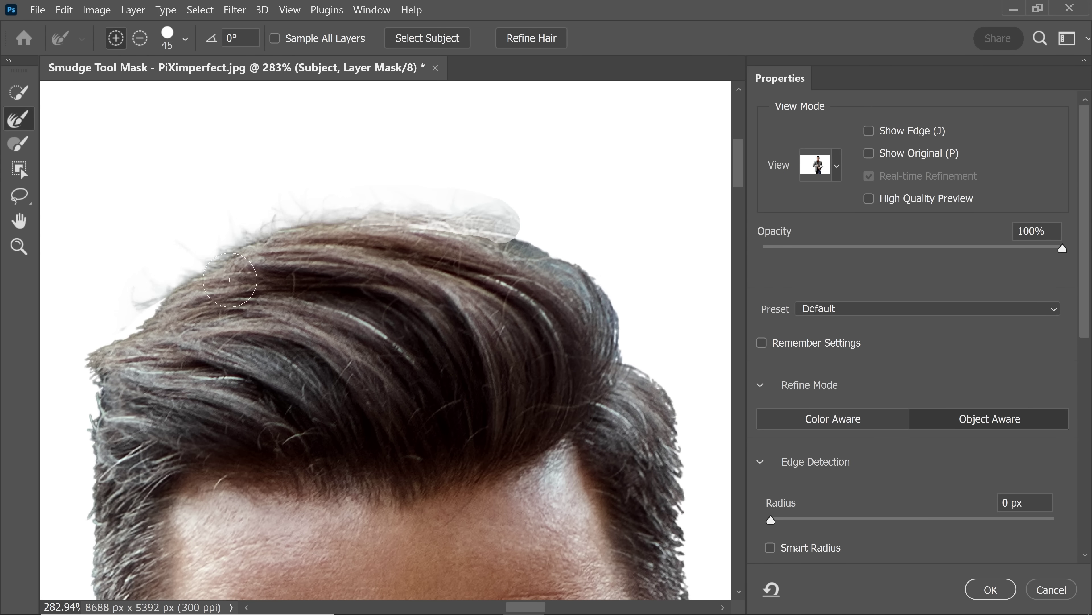
{"action": "mouse_move", "coordinate": [481, 220]}
{"action": "left_mouse_down"}
{"action": "mouse_move", "coordinate": [600, 264]}
{"action": "mouse_move", "coordinate": [618, 301]}
{"action": "mouse_move", "coordinate": [618, 358]}
{"action": "mouse_move", "coordinate": [646, 378]}
{"action": "mouse_move", "coordinate": [636, 431]}
{"action": "left_mouse_up"}
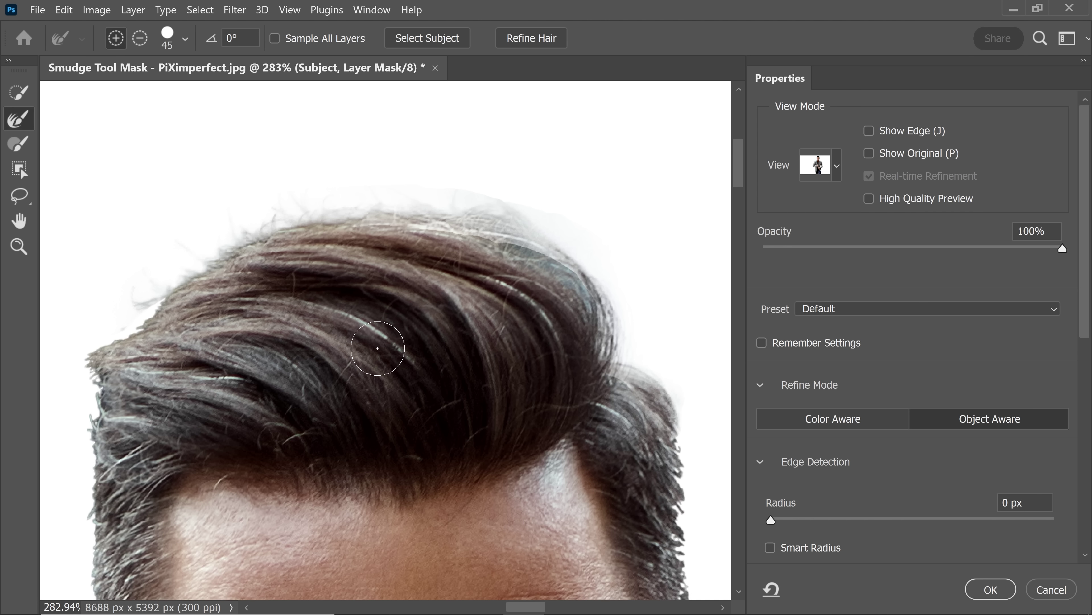
{"action": "left_click", "coordinate": [1052, 590]}
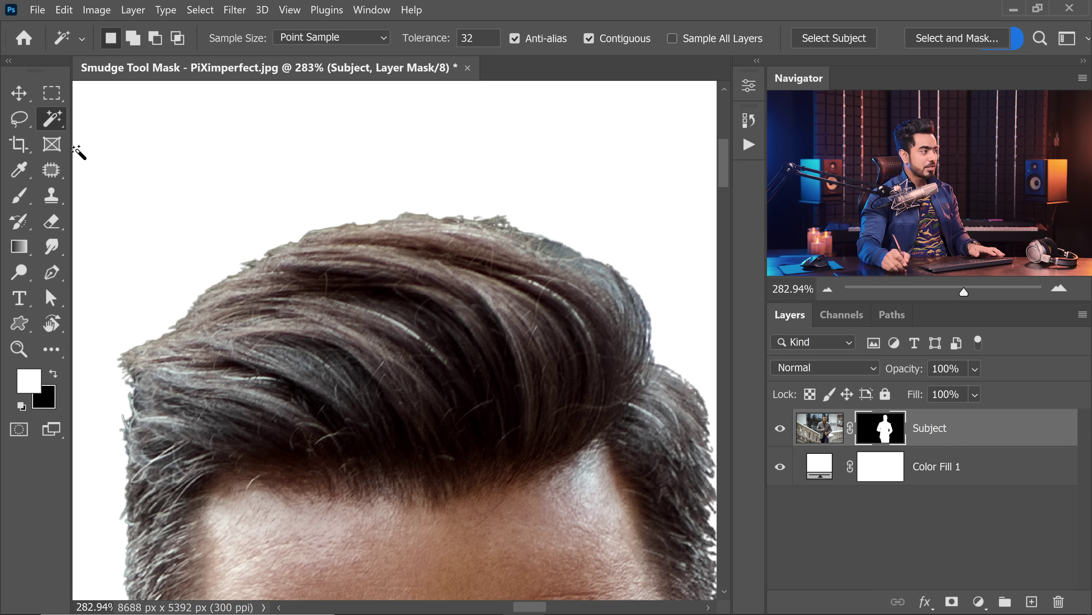
- Paint black on the mask with a 35 px soft brush along the top of the hair to hide its rough fringe
{"action": "left_click", "coordinate": [20, 197]}
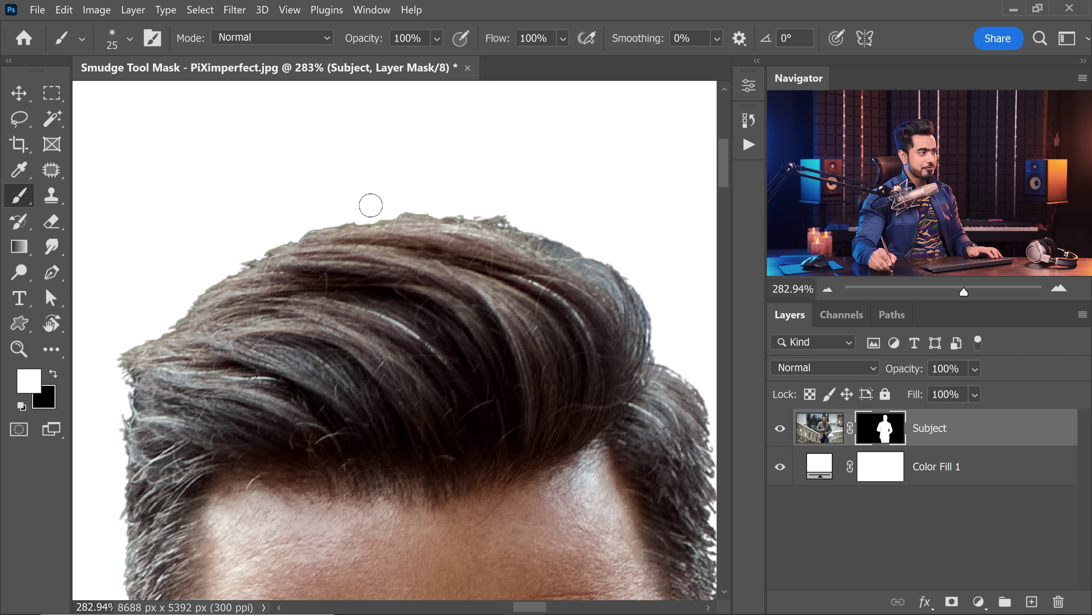
{"action": "key", "text": "x"}
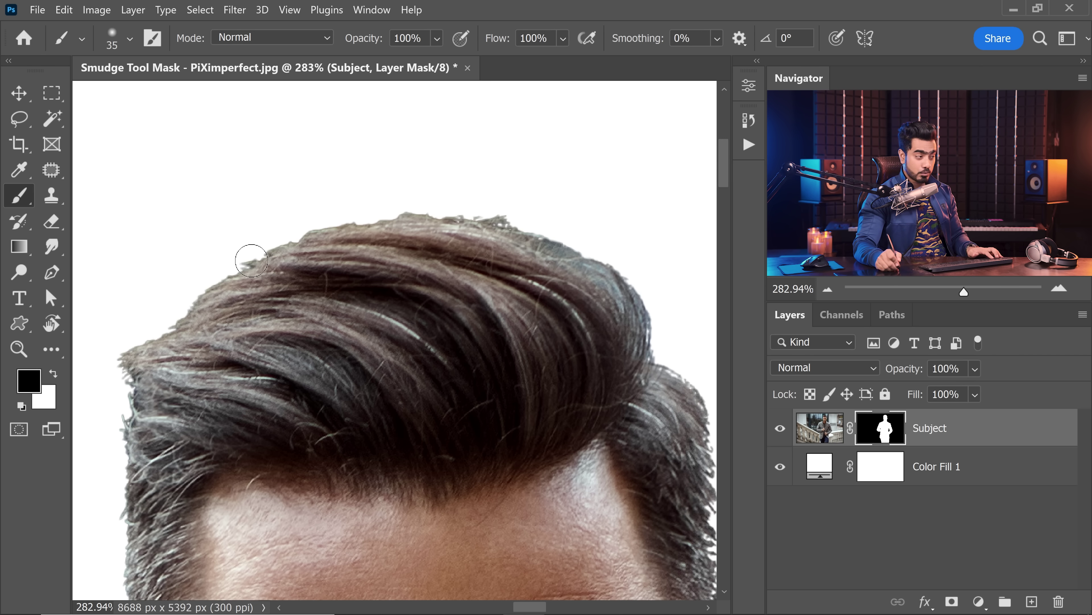
{"action": "mouse_move", "coordinate": [173, 311]}
{"action": "left_mouse_down"}
{"action": "mouse_move", "coordinate": [311, 242]}
{"action": "mouse_move", "coordinate": [245, 260]}
{"action": "mouse_move", "coordinate": [443, 223]}
{"action": "mouse_move", "coordinate": [303, 232]}
{"action": "mouse_move", "coordinate": [480, 215]}
{"action": "mouse_move", "coordinate": [569, 244]}
{"action": "mouse_move", "coordinate": [487, 213]}
{"action": "mouse_move", "coordinate": [611, 269]}
{"action": "mouse_move", "coordinate": [581, 250]}
{"action": "mouse_move", "coordinate": [632, 287]}
{"action": "mouse_move", "coordinate": [661, 355]}
{"action": "left_mouse_up"}
{"action": "left_click_drag", "start_coordinate": [634, 338], "coordinate": [504, 209]}
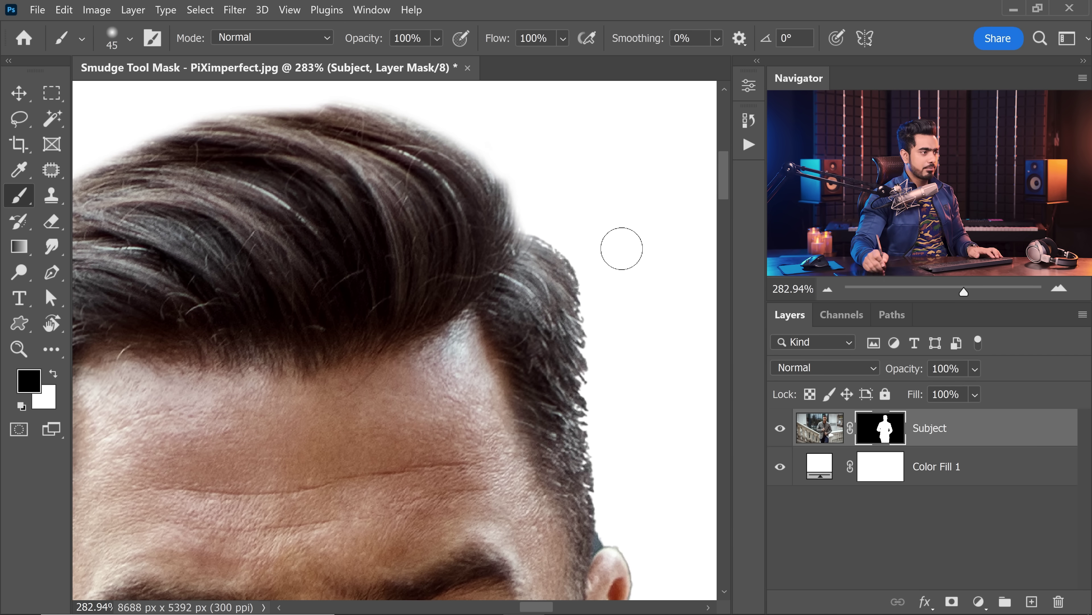
- Paint black with a 45 px soft brush down both sides of the head to hide the jagged hair edges
{"action": "left_click_drag", "start_coordinate": [570, 258], "coordinate": [598, 499]}
{"action": "left_click_drag", "start_coordinate": [366, 317], "coordinate": [625, 310]}
{"action": "mouse_move", "coordinate": [299, 195]}
{"action": "left_mouse_down"}
{"action": "mouse_move", "coordinate": [357, 181]}
{"action": "mouse_move", "coordinate": [311, 214]}
{"action": "mouse_move", "coordinate": [305, 253]}
{"action": "left_mouse_up"}
{"action": "mouse_move", "coordinate": [290, 294]}
{"action": "left_mouse_down"}
{"action": "mouse_move", "coordinate": [278, 364]}
{"action": "mouse_move", "coordinate": [283, 423]}
{"action": "mouse_move", "coordinate": [292, 328]}
{"action": "mouse_move", "coordinate": [287, 503]}
{"action": "mouse_move", "coordinate": [287, 451]}
{"action": "mouse_move", "coordinate": [281, 490]}
{"action": "left_mouse_up"}
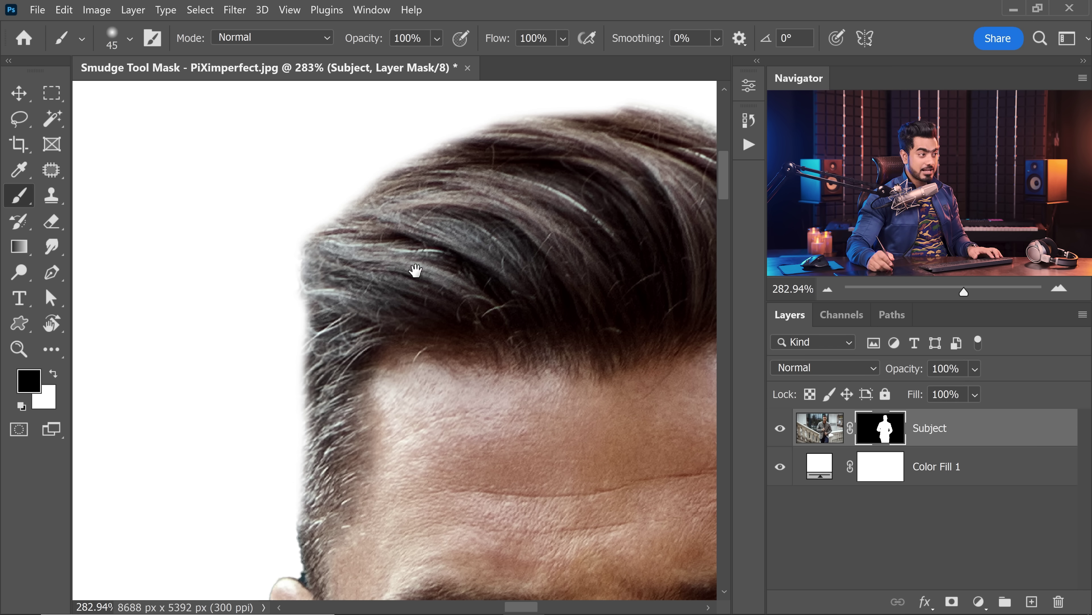
{"action": "left_click_drag", "start_coordinate": [399, 282], "coordinate": [280, 390]}
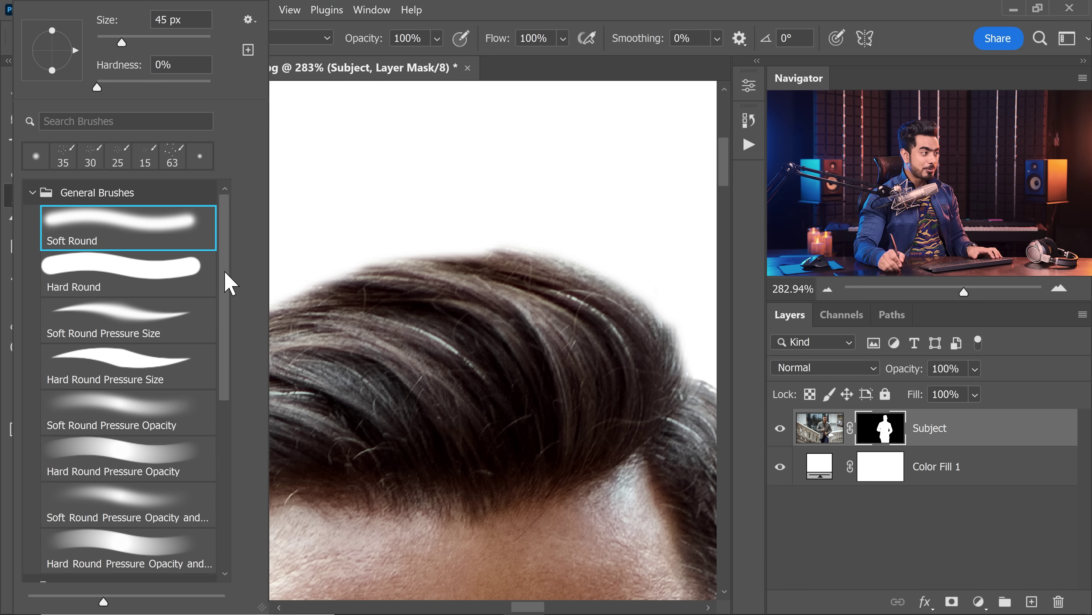
- Paint white on the mask with the Hair Close brush at about 45–50 px along the upper-left hair edge to restore strands
{"action": "left_click", "coordinate": [32, 193]}
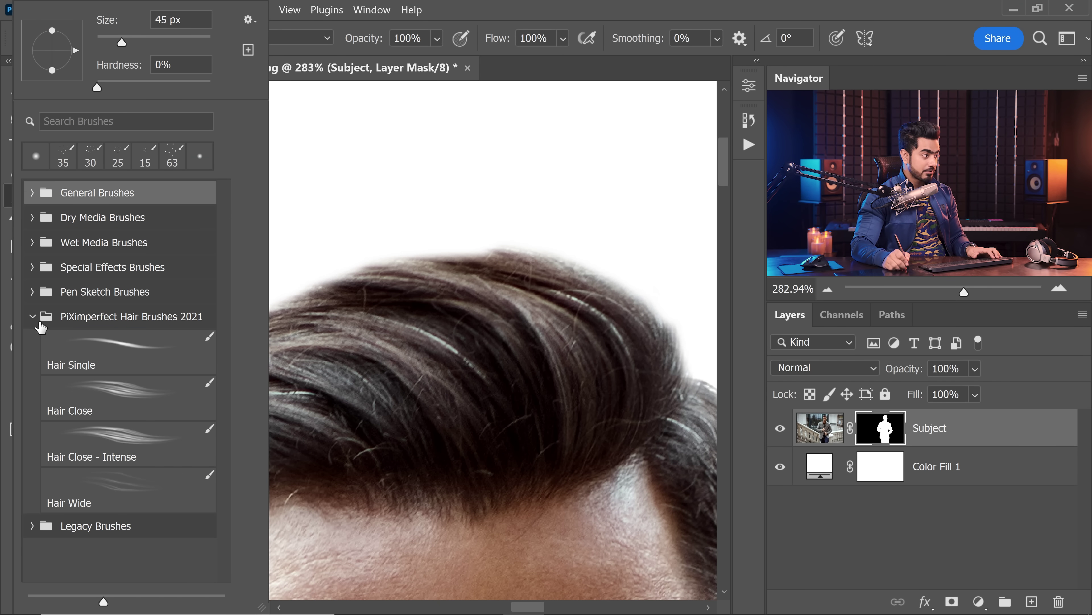
{"action": "left_click", "coordinate": [147, 409]}
{"action": "left_click", "coordinate": [388, 319]}
{"action": "left_click_drag", "start_coordinate": [385, 317], "coordinate": [405, 319]}
{"action": "left_click_drag", "start_coordinate": [367, 328], "coordinate": [398, 357]}
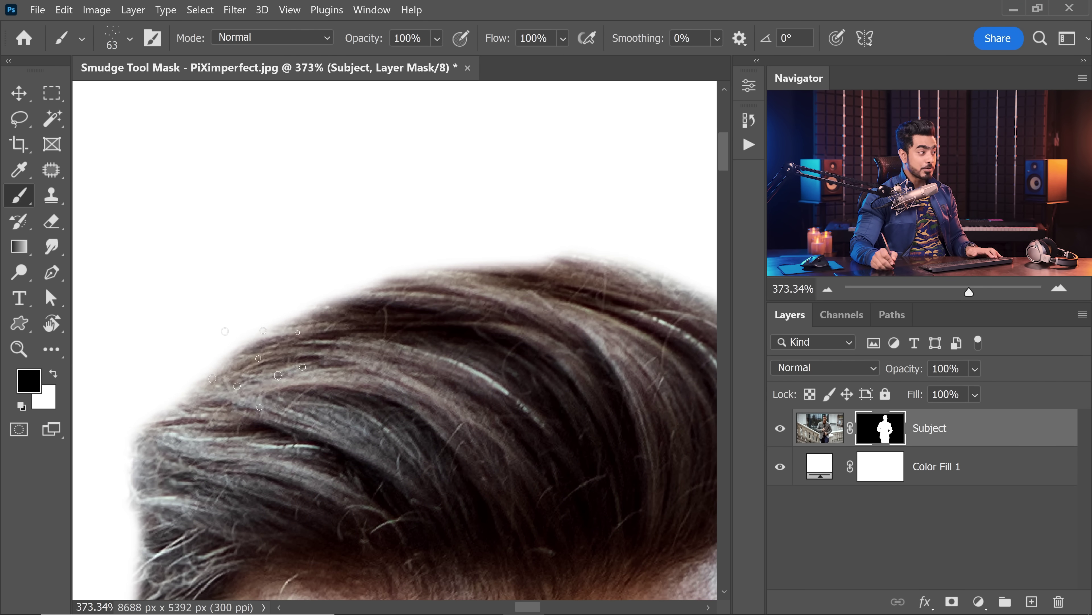
{"action": "key", "text": "x"}
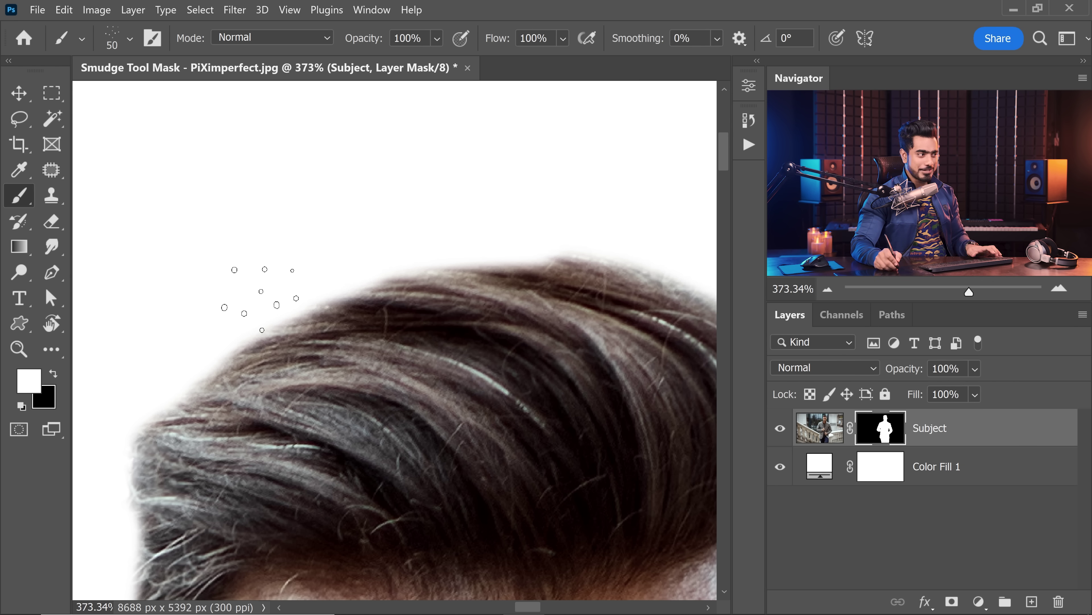
{"action": "mouse_move", "coordinate": [309, 322]}
{"action": "left_mouse_down"}
{"action": "mouse_move", "coordinate": [273, 361]}
{"action": "mouse_move", "coordinate": [206, 398]}
{"action": "mouse_move", "coordinate": [201, 385]}
{"action": "left_mouse_up"}
{"action": "left_click_drag", "start_coordinate": [223, 404], "coordinate": [272, 376]}
{"action": "mouse_move", "coordinate": [401, 310]}
{"action": "left_mouse_down"}
{"action": "mouse_move", "coordinate": [303, 365]}
{"action": "mouse_move", "coordinate": [214, 381]}
{"action": "left_mouse_up"}
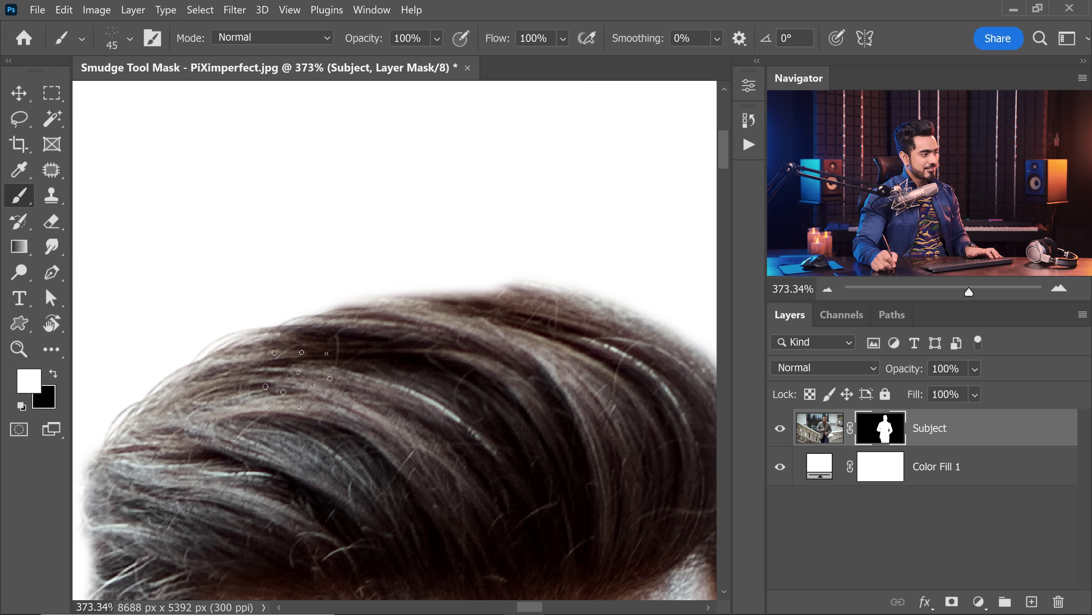
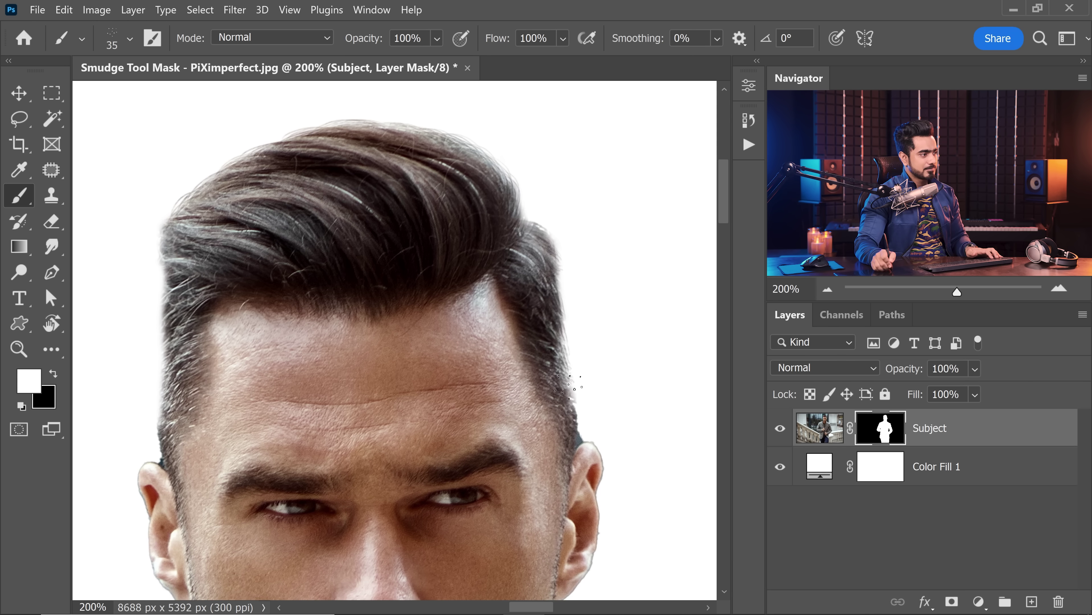
- Paint white strands down the left side of the head at 45 px, finishing with the Hair Close - Intense brush
{"action": "key", "text": "bracketright"}
{"action": "mouse_move", "coordinate": [176, 211]}
{"action": "left_mouse_down"}
{"action": "mouse_move", "coordinate": [166, 259]}
{"action": "mouse_move", "coordinate": [160, 385]}
{"action": "mouse_move", "coordinate": [175, 358]}
{"action": "mouse_move", "coordinate": [166, 311]}
{"action": "mouse_move", "coordinate": [174, 224]}
{"action": "mouse_move", "coordinate": [165, 405]}
{"action": "mouse_move", "coordinate": [178, 263]}
{"action": "mouse_move", "coordinate": [144, 221]}
{"action": "left_mouse_up"}
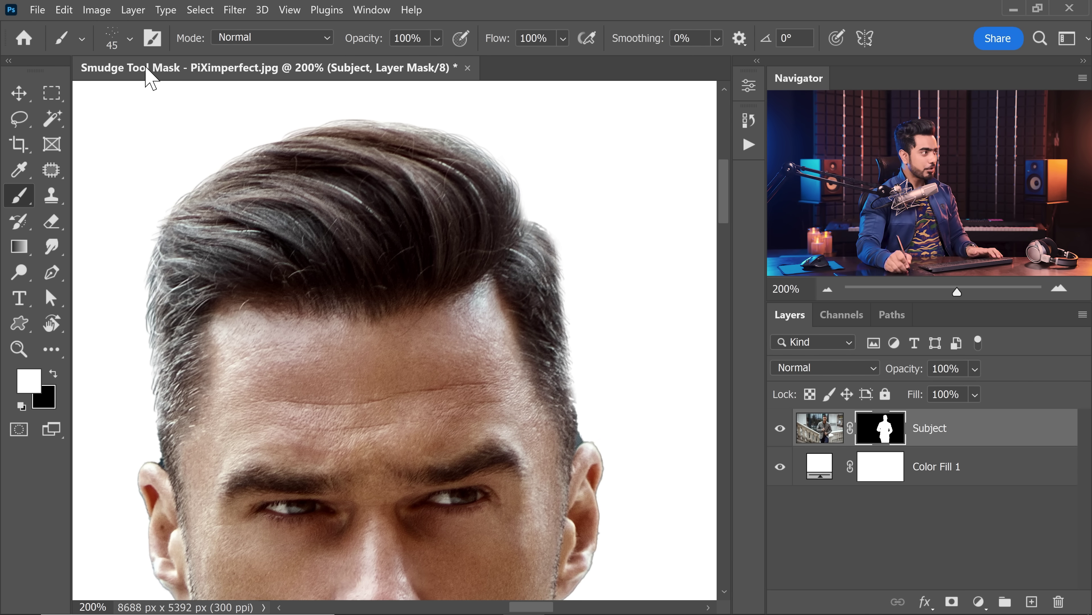
{"action": "left_click", "coordinate": [129, 39]}
{"action": "left_click", "coordinate": [148, 455]}
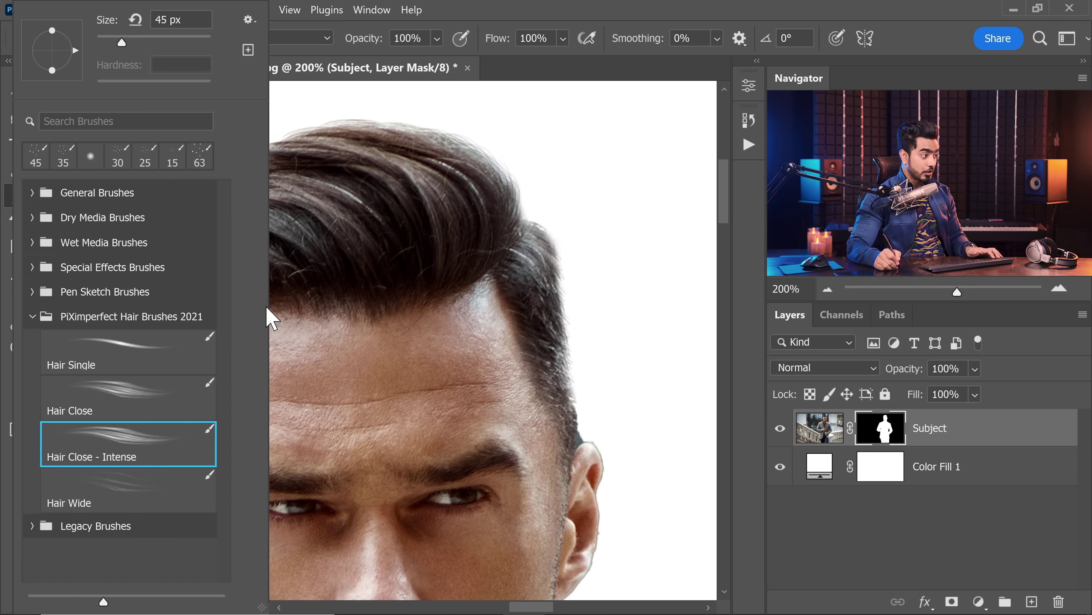
{"action": "key", "text": "Return"}
{"action": "left_click_drag", "start_coordinate": [172, 301], "coordinate": [166, 356]}
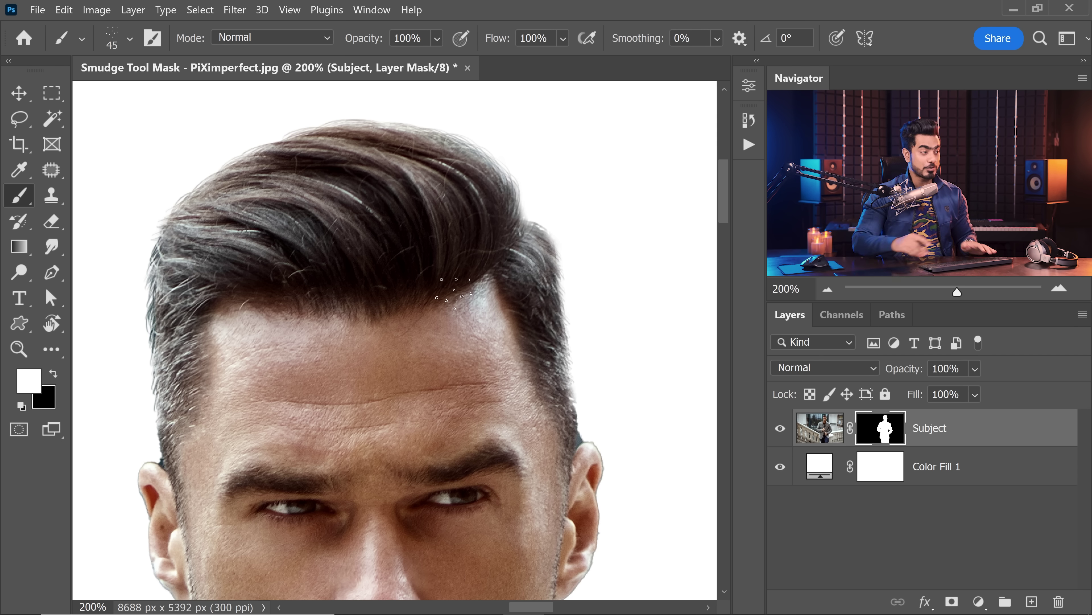
- Lower the Subject layer mask's density to 88% to reveal the original background around the hair
{"action": "double_click", "coordinate": [879, 437]}
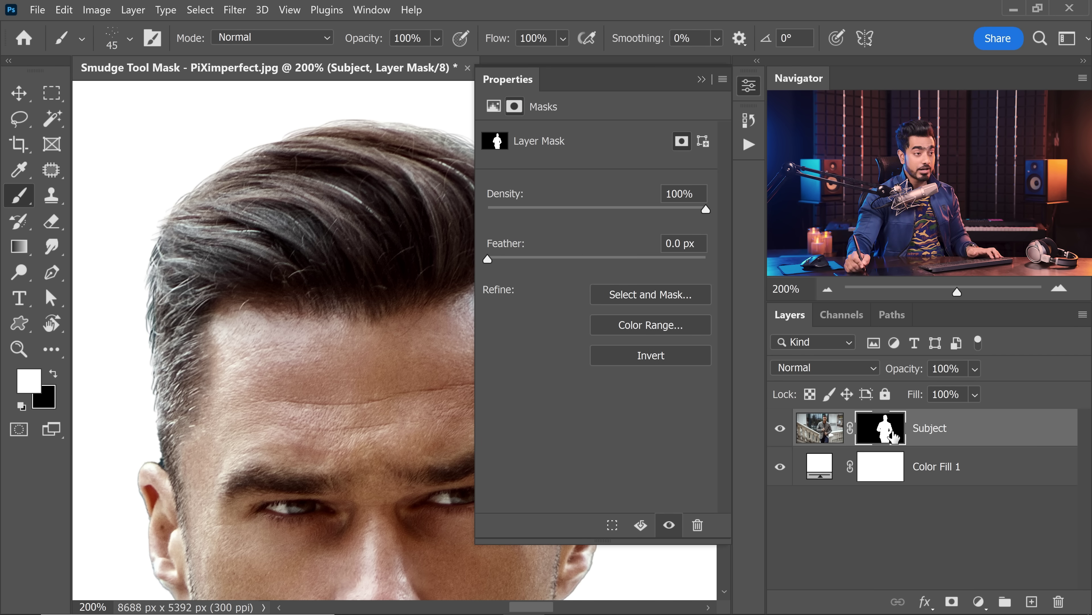
{"action": "left_click", "coordinate": [371, 10]}
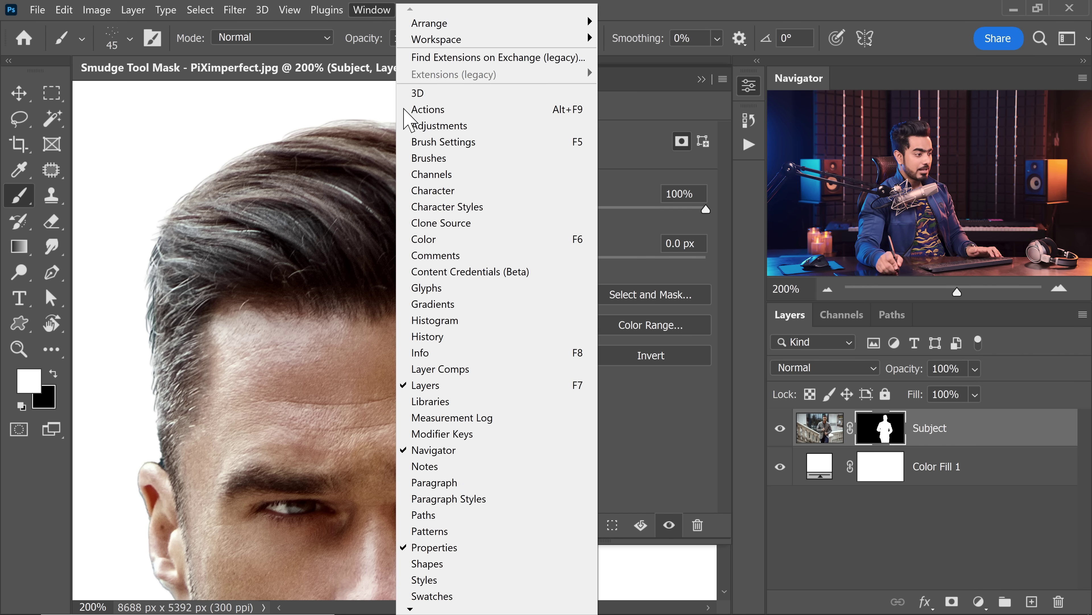
{"action": "left_click", "coordinate": [647, 450]}
{"action": "left_click_drag", "start_coordinate": [596, 208], "coordinate": [676, 217]}
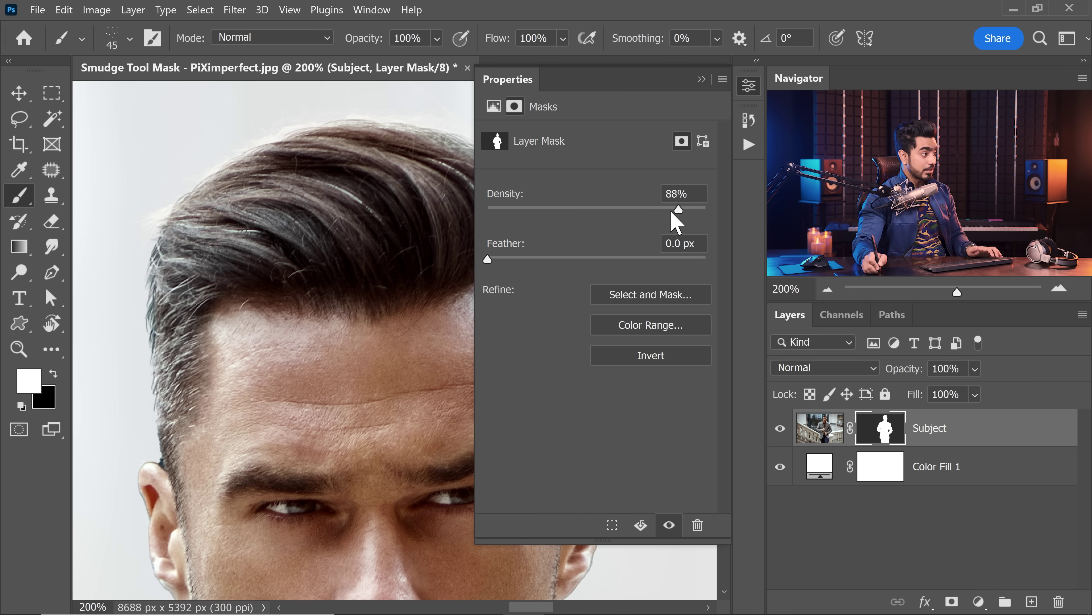
{"action": "left_click", "coordinate": [702, 79]}
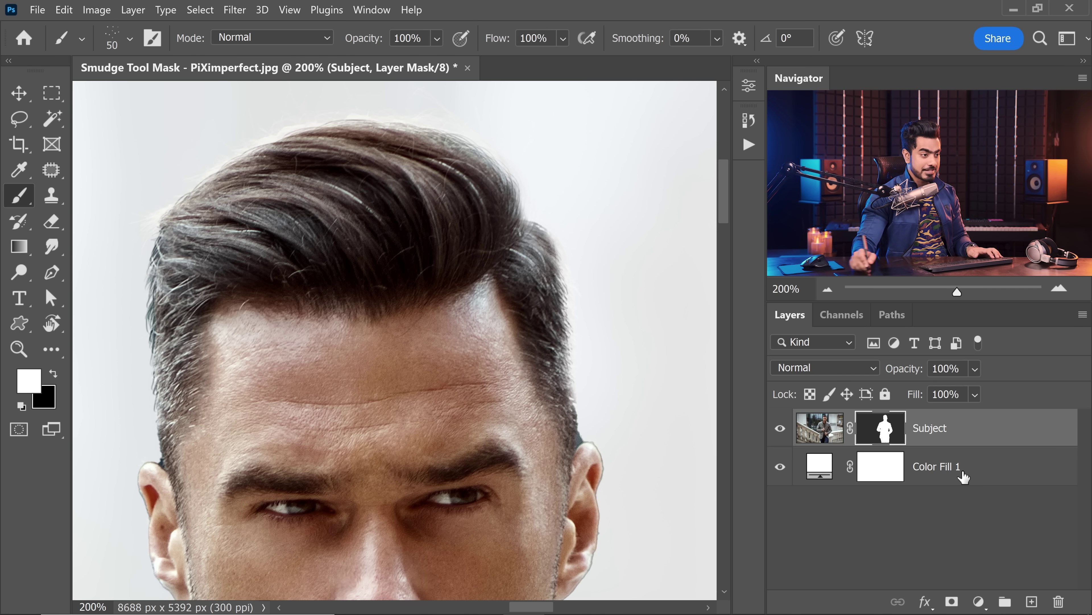
- Add a new layer above Subject, choose the Hair Single brush and sample a dark hair color as the paint color
{"action": "left_click", "coordinate": [1032, 601]}
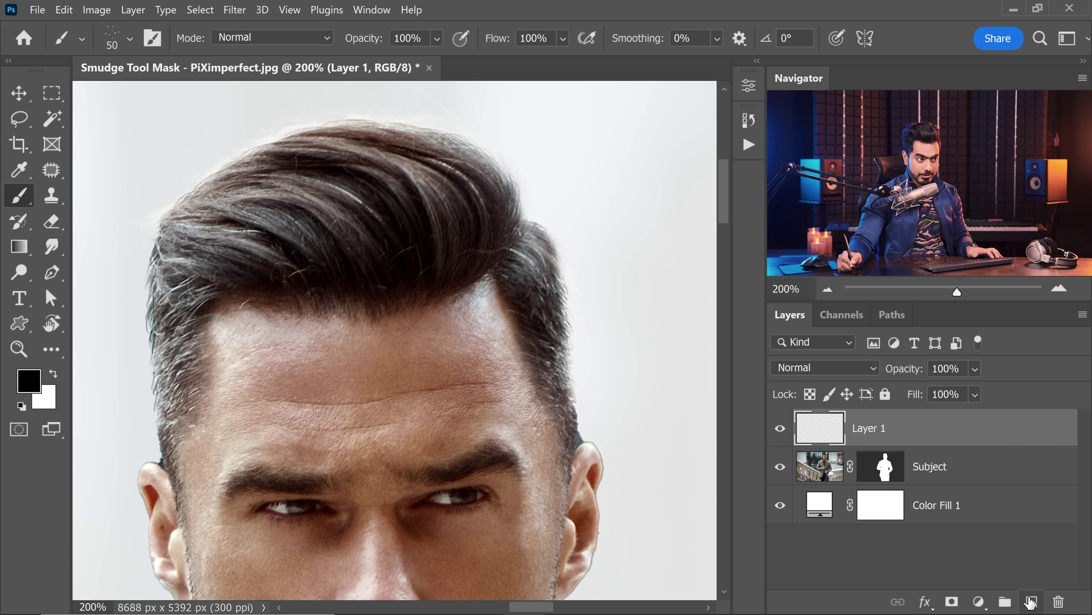
{"action": "left_click", "coordinate": [128, 39]}
{"action": "left_click", "coordinate": [139, 369]}
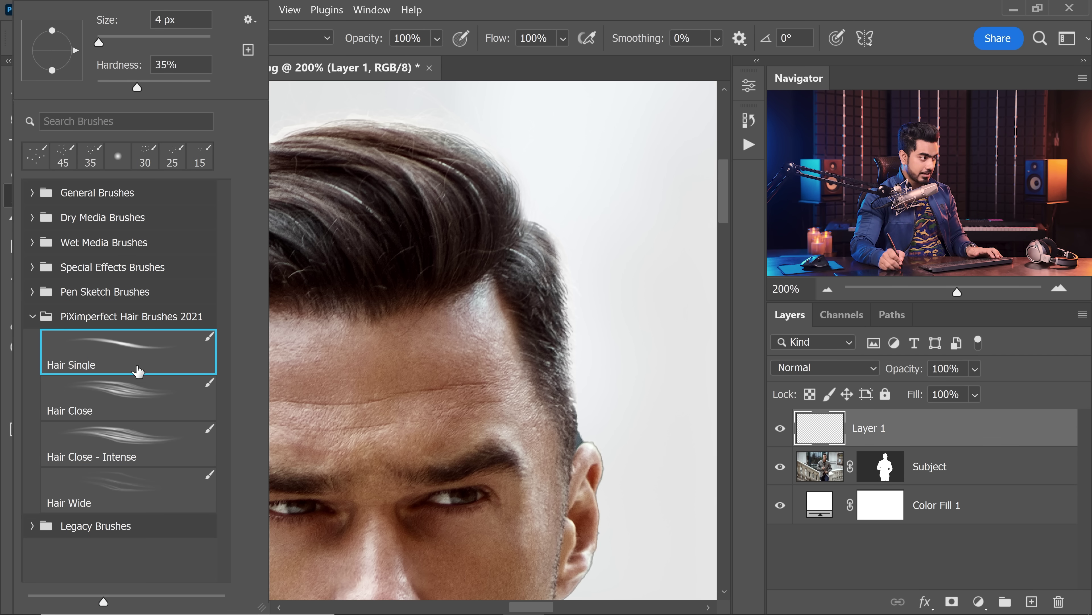
{"action": "key", "text": "Return"}
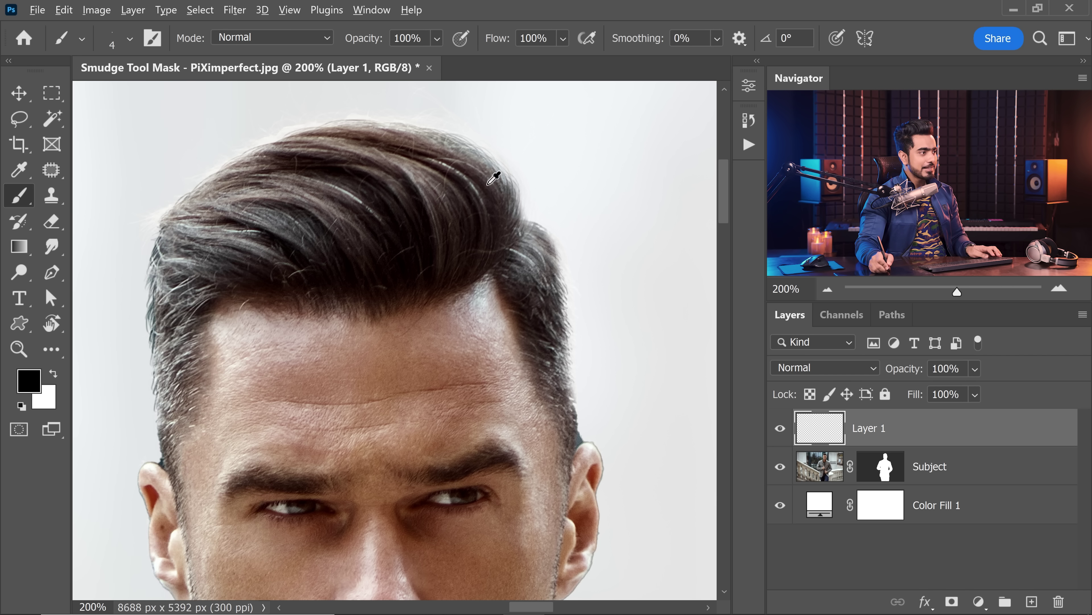
{"action": "left_click", "coordinate": [492, 184], "text": "alt"}
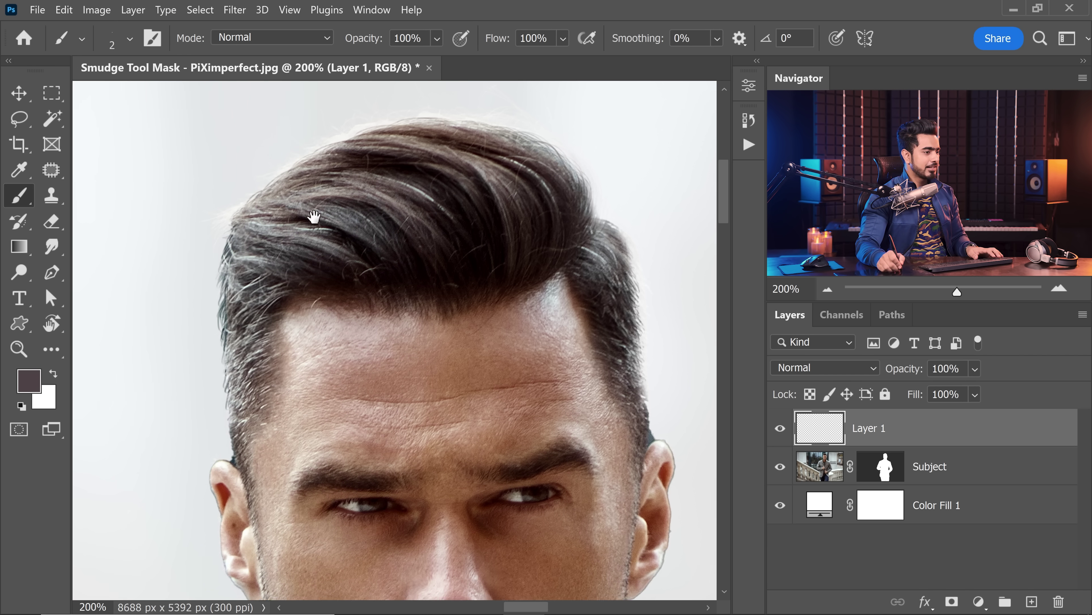
- Set the Subject layer mask's density back to 100%
{"action": "left_click", "coordinate": [871, 451]}
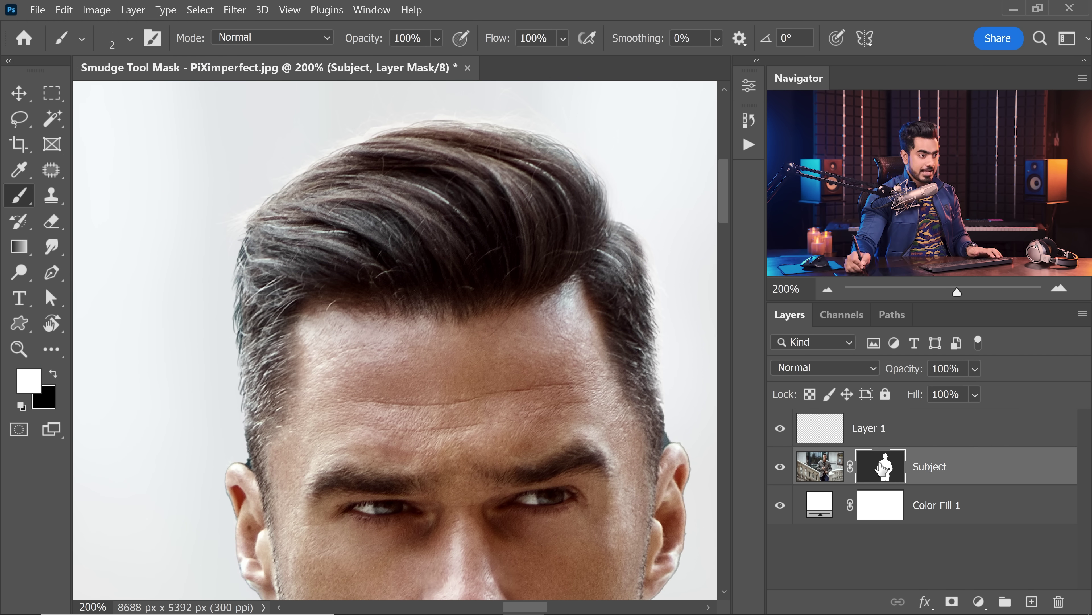
{"action": "double_click", "coordinate": [881, 467]}
{"action": "left_click_drag", "start_coordinate": [680, 212], "coordinate": [712, 190]}
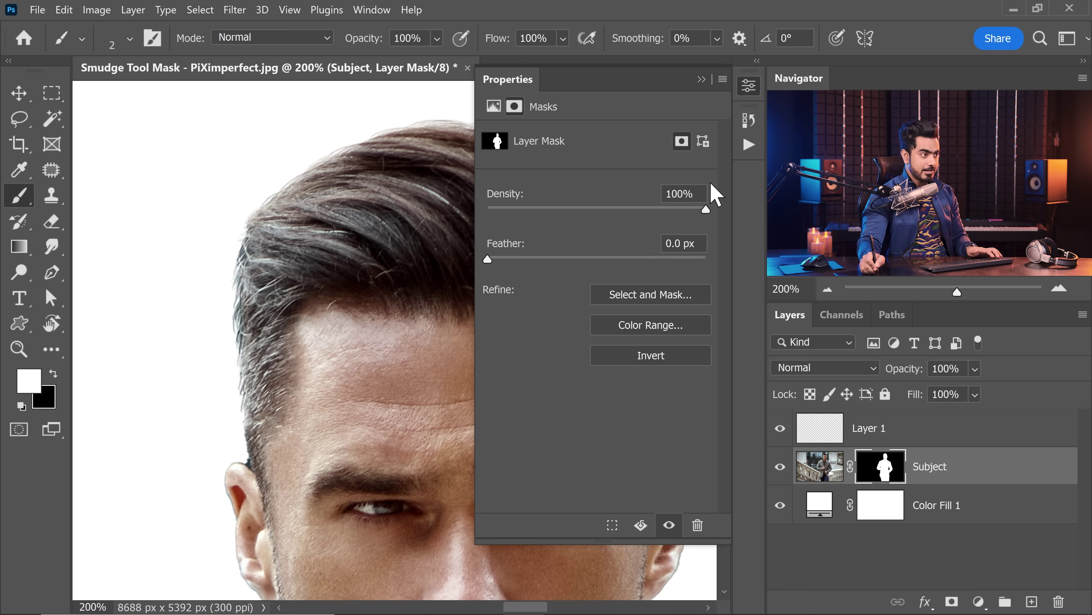
{"action": "left_click", "coordinate": [702, 80]}
- Paint fine white strands on the Subject mask with the 2 px Hair Single brush down the left side of the hair
{"action": "scroll", "coordinate": [341, 159], "scroll_direction": "up", "scroll_amount": 5}
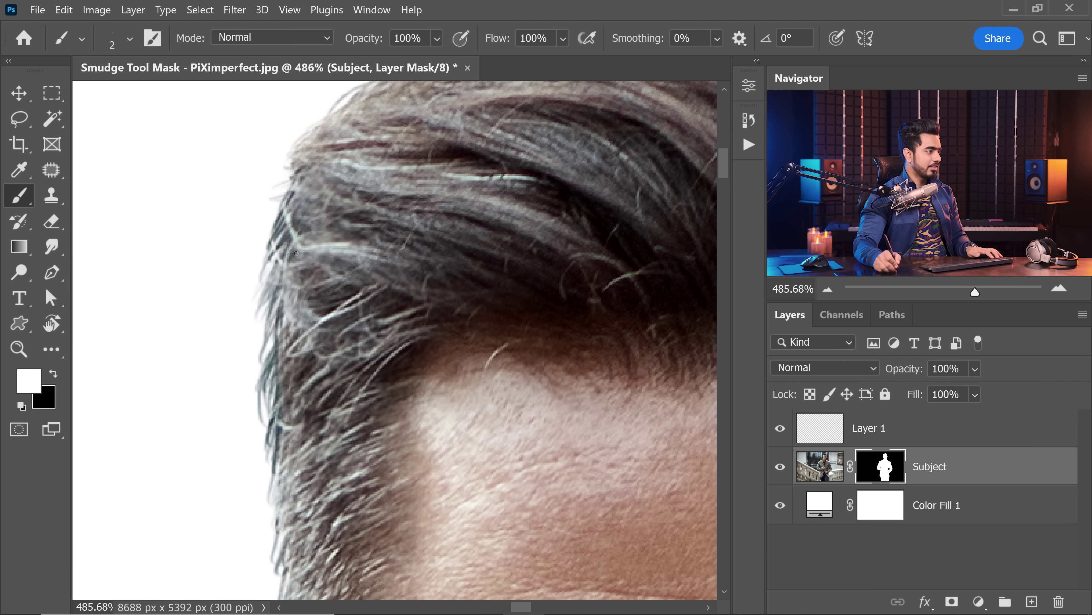
{"action": "scroll", "coordinate": [289, 394], "scroll_direction": "down", "scroll_amount": 1}
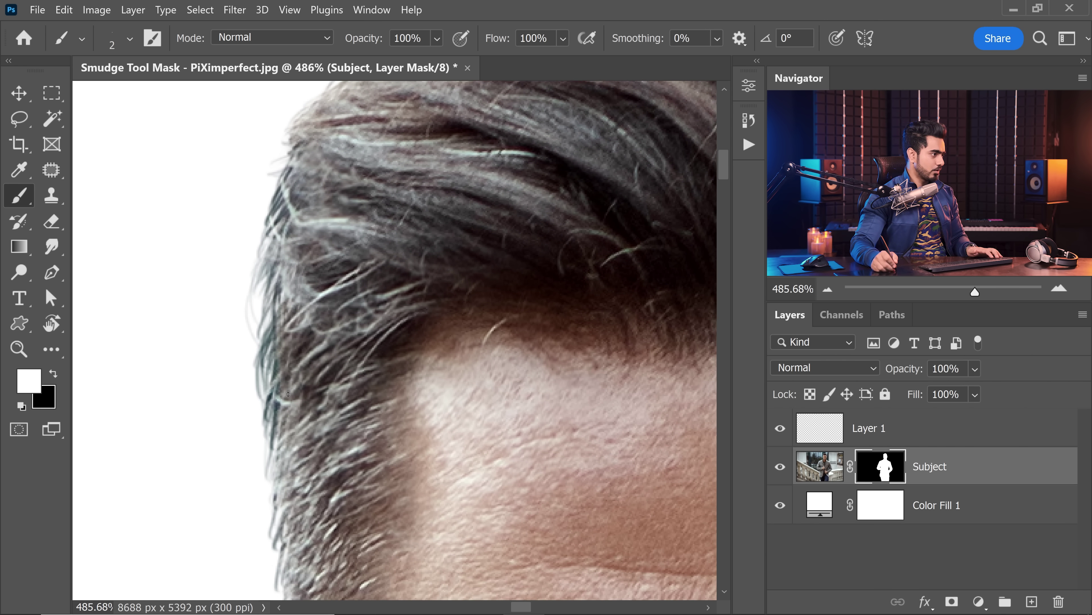
{"action": "scroll", "coordinate": [247, 434], "scroll_direction": "down", "scroll_amount": 5}
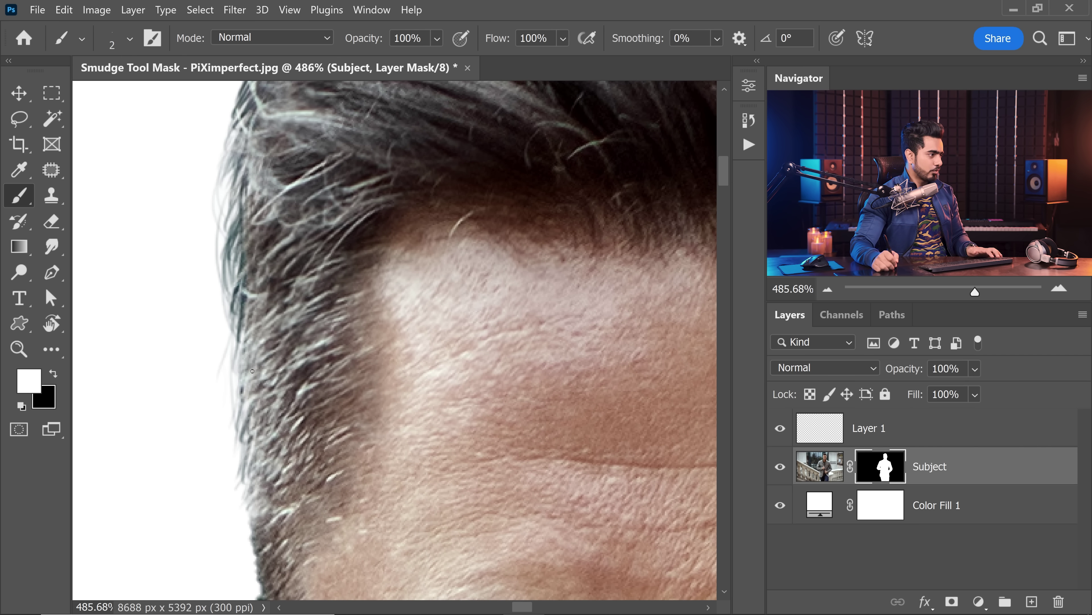
{"action": "left_click_drag", "start_coordinate": [242, 390], "coordinate": [235, 454]}
{"action": "left_click_drag", "start_coordinate": [240, 438], "coordinate": [222, 455]}
- Sample a dark hair color and paint 2 px stray hairs on Layer 1 along the left side of the head
{"action": "left_click", "coordinate": [274, 246], "text": "alt"}
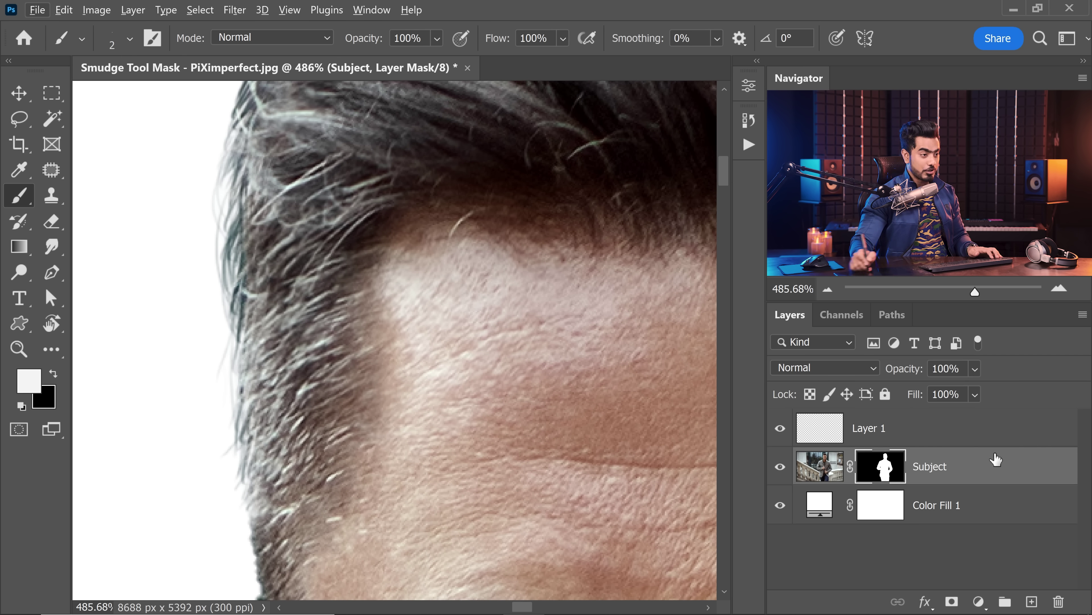
{"action": "left_click", "coordinate": [877, 434]}
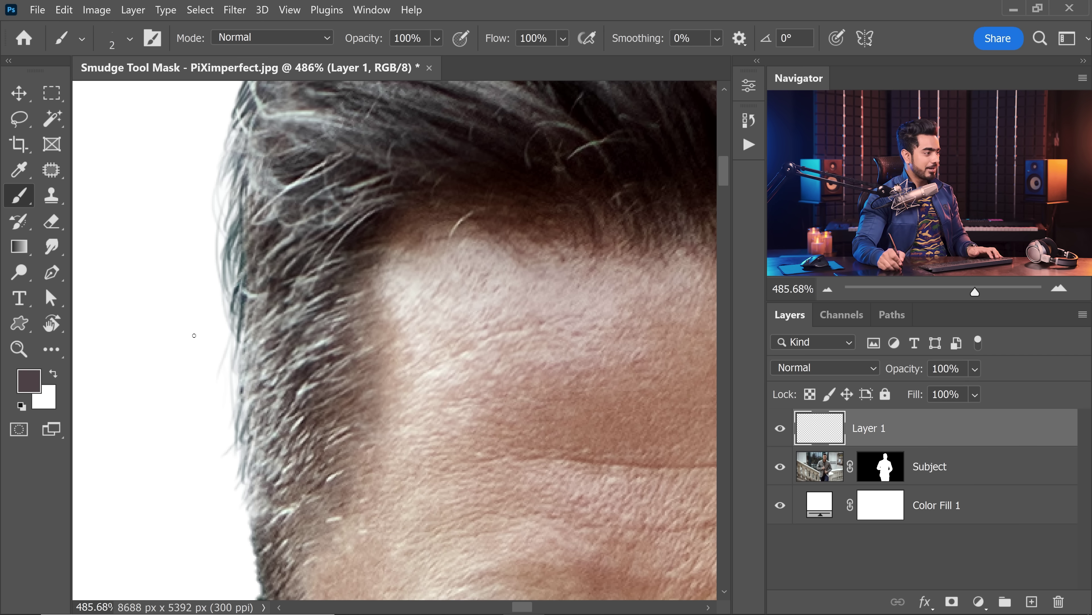
{"action": "left_click", "coordinate": [281, 250], "text": "alt"}
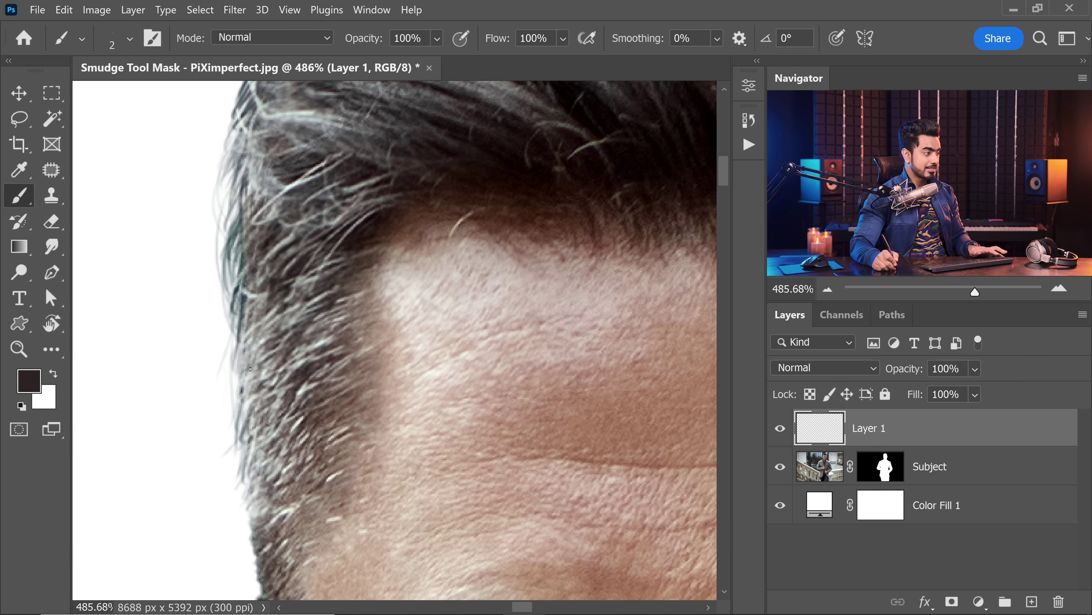
{"action": "left_click_drag", "start_coordinate": [251, 368], "coordinate": [252, 392]}
{"action": "left_click_drag", "start_coordinate": [238, 211], "coordinate": [234, 291]}
{"action": "left_click_drag", "start_coordinate": [240, 246], "coordinate": [204, 339]}
{"action": "left_click_drag", "start_coordinate": [240, 306], "coordinate": [219, 371]}
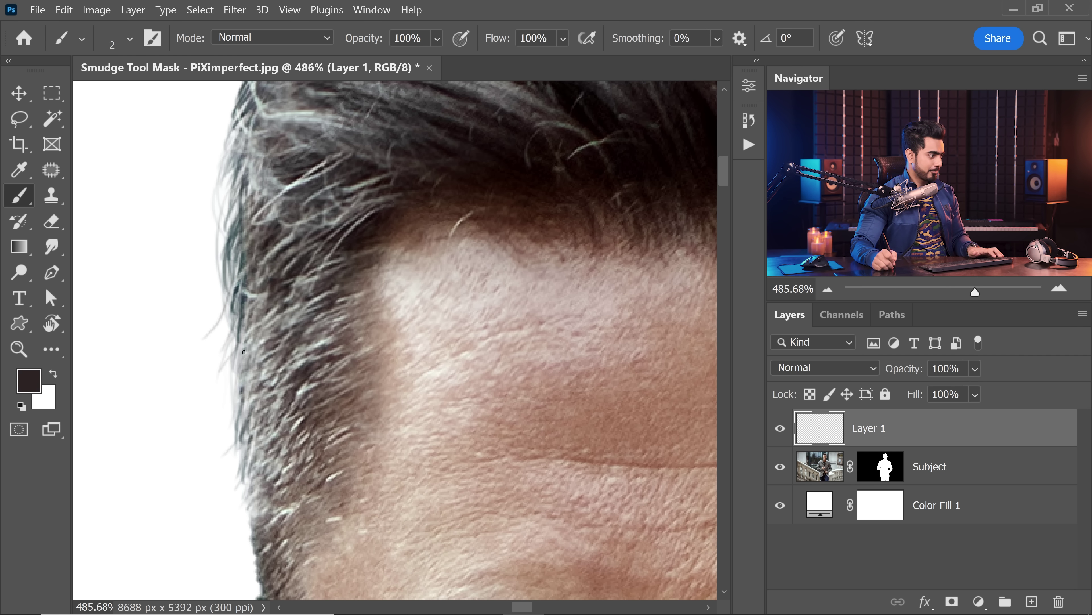
- Paint curved 2 px stray hairs on Layer 1 along the right edge of the swept-up hair
{"action": "left_click_drag", "start_coordinate": [585, 306], "coordinate": [558, 307]}
{"action": "left_click_drag", "start_coordinate": [623, 224], "coordinate": [345, 345]}
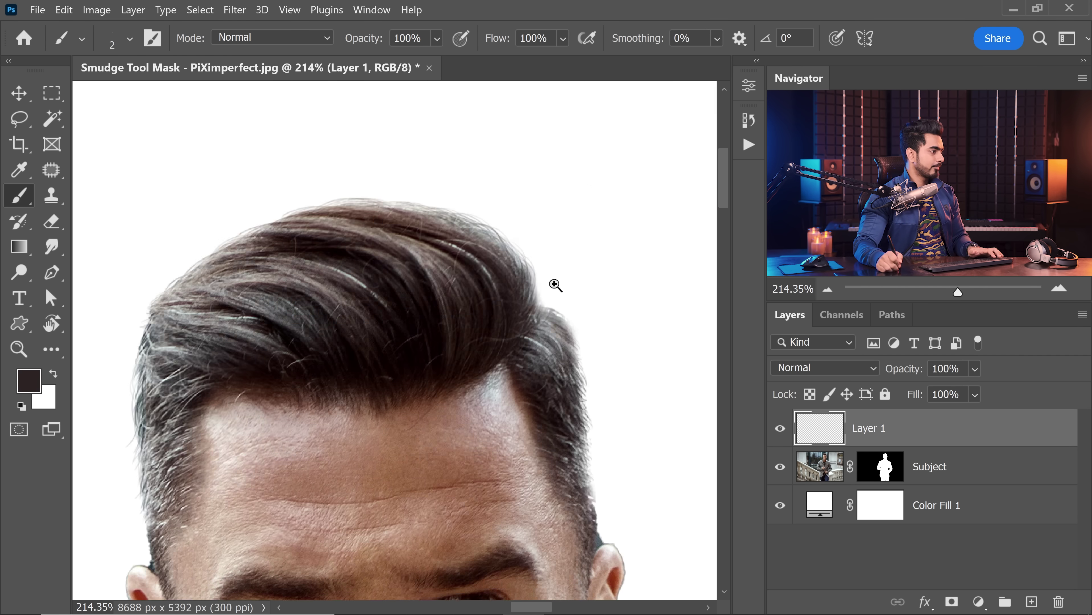
{"action": "left_click_drag", "start_coordinate": [556, 285], "coordinate": [598, 285]}
{"action": "left_click_drag", "start_coordinate": [473, 237], "coordinate": [502, 310]}
{"action": "left_click_drag", "start_coordinate": [485, 242], "coordinate": [516, 350]}
{"action": "left_click_drag", "start_coordinate": [507, 279], "coordinate": [516, 338]}
{"action": "mouse_move", "coordinate": [485, 245]}
{"action": "left_mouse_down"}
{"action": "mouse_move", "coordinate": [513, 363]}
{"action": "mouse_move", "coordinate": [531, 256]}
{"action": "left_mouse_up"}
- Resample a darker hair color and add more overlapping 2 px strands along the hair's upper-right edge
{"action": "left_click", "coordinate": [474, 326], "text": "alt"}
{"action": "left_click", "coordinate": [474, 362], "text": "alt"}
{"action": "left_click_drag", "start_coordinate": [510, 303], "coordinate": [432, 196]}
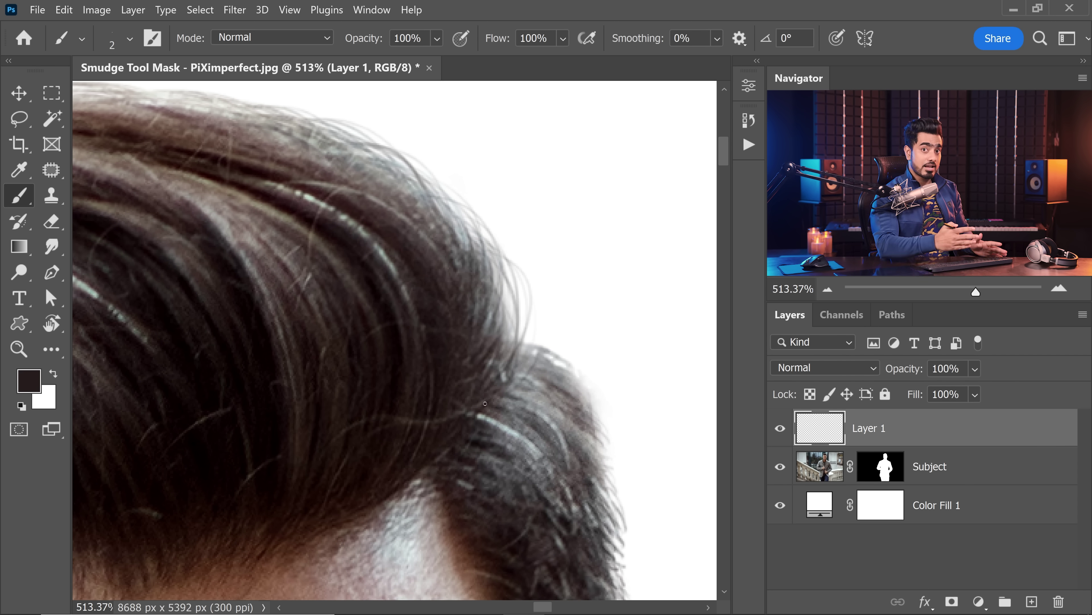
{"action": "left_click_drag", "start_coordinate": [514, 251], "coordinate": [523, 363]}
{"action": "mouse_move", "coordinate": [439, 213]}
{"action": "left_mouse_down"}
{"action": "mouse_move", "coordinate": [507, 279]}
{"action": "mouse_move", "coordinate": [527, 352]}
{"action": "left_mouse_up"}
{"action": "left_click_drag", "start_coordinate": [481, 222], "coordinate": [507, 324]}
{"action": "left_click_drag", "start_coordinate": [439, 219], "coordinate": [506, 287]}
{"action": "left_click_drag", "start_coordinate": [399, 197], "coordinate": [481, 261]}
- Paint 2 px flyaway hairs on Layer 1 along the top of the hair, undoing and redrawing one unwanted strand
{"action": "left_click_drag", "start_coordinate": [295, 203], "coordinate": [444, 362]}
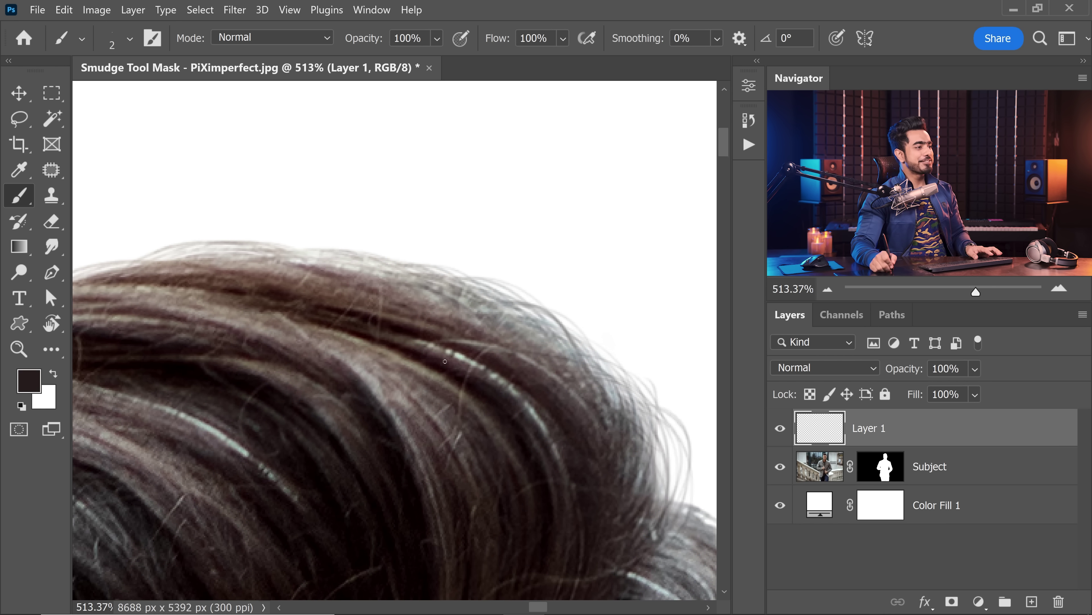
{"action": "left_click_drag", "start_coordinate": [331, 255], "coordinate": [166, 245]}
{"action": "left_click_drag", "start_coordinate": [239, 263], "coordinate": [140, 207]}
{"action": "left_click_drag", "start_coordinate": [524, 314], "coordinate": [396, 237]}
{"action": "key", "text": "ctrl+z"}
{"action": "left_click_drag", "start_coordinate": [508, 275], "coordinate": [426, 257]}
{"action": "left_click_drag", "start_coordinate": [431, 287], "coordinate": [385, 243]}
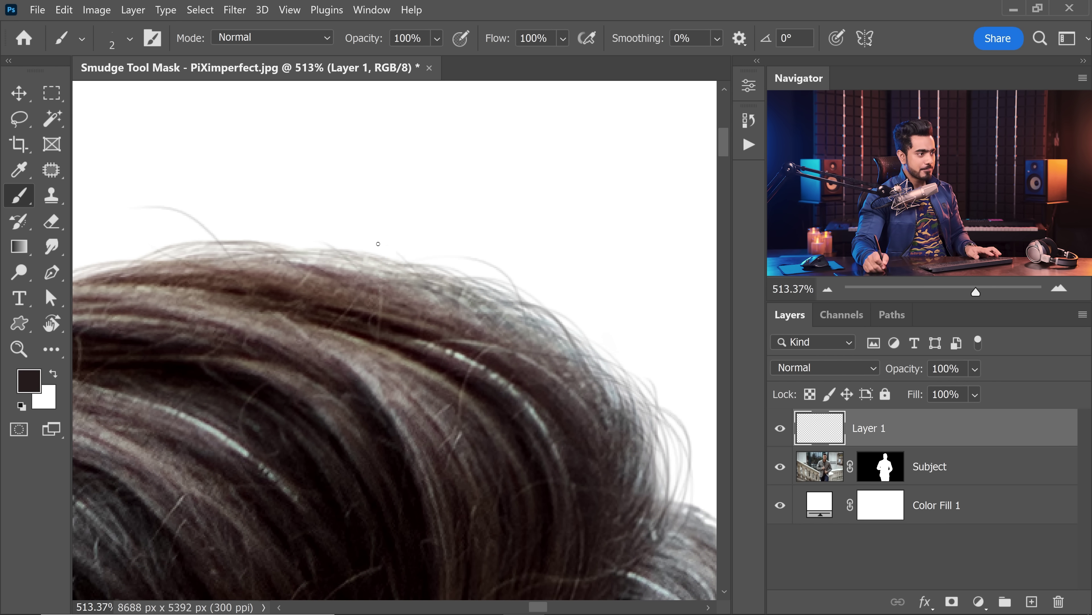
{"action": "left_click_drag", "start_coordinate": [592, 376], "coordinate": [550, 325]}
{"action": "left_click_drag", "start_coordinate": [327, 287], "coordinate": [543, 317]}
- Paint light strands on the Subject mask with a 20–25 px multi-strand hair brush along the right temple above the ear
{"action": "mouse_move", "coordinate": [486, 278]}
{"action": "left_mouse_down"}
{"action": "mouse_move", "coordinate": [293, 303]}
{"action": "mouse_move", "coordinate": [131, 372]}
{"action": "mouse_move", "coordinate": [112, 405]}
{"action": "left_mouse_up"}
{"action": "scroll", "coordinate": [380, 334], "scroll_direction": "down", "scroll_amount": 5}
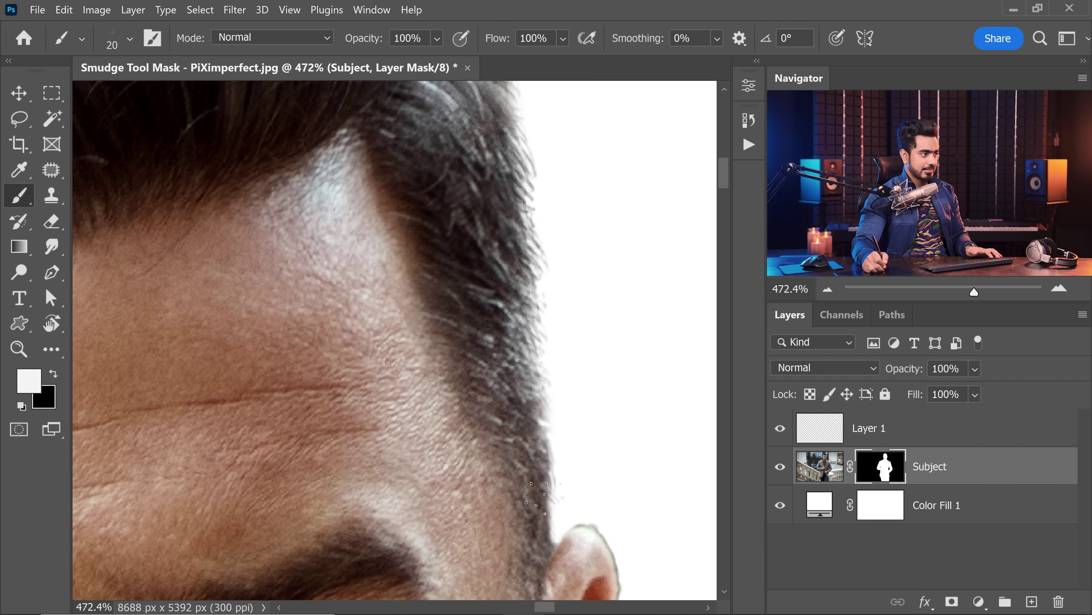
{"action": "left_click_drag", "start_coordinate": [542, 497], "coordinate": [526, 174]}
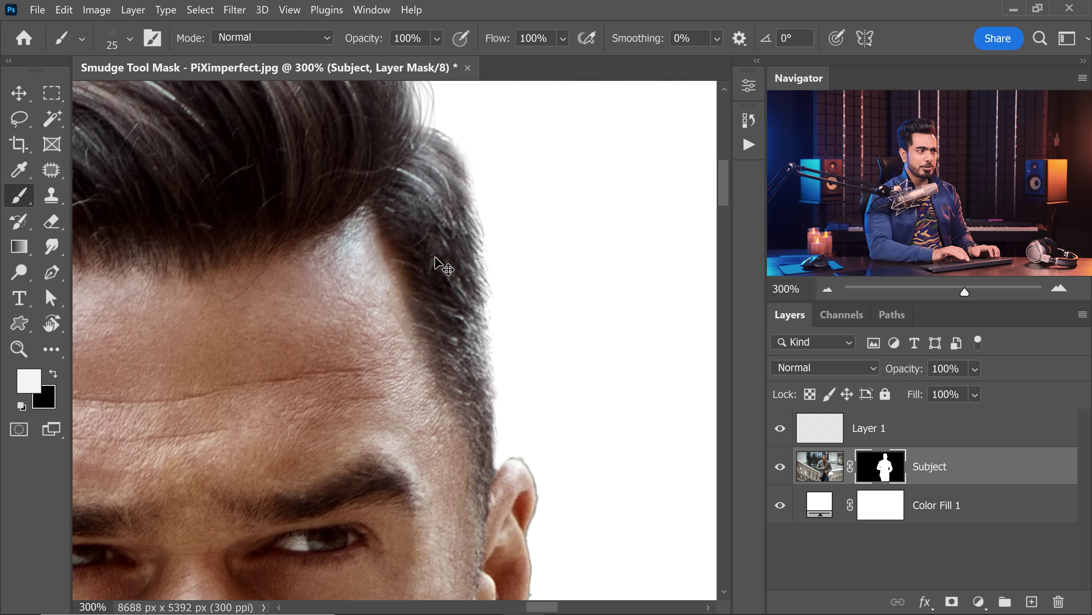
{"action": "key", "text": "ctrl+minus"}
{"action": "key", "text": "ctrl+minus"}
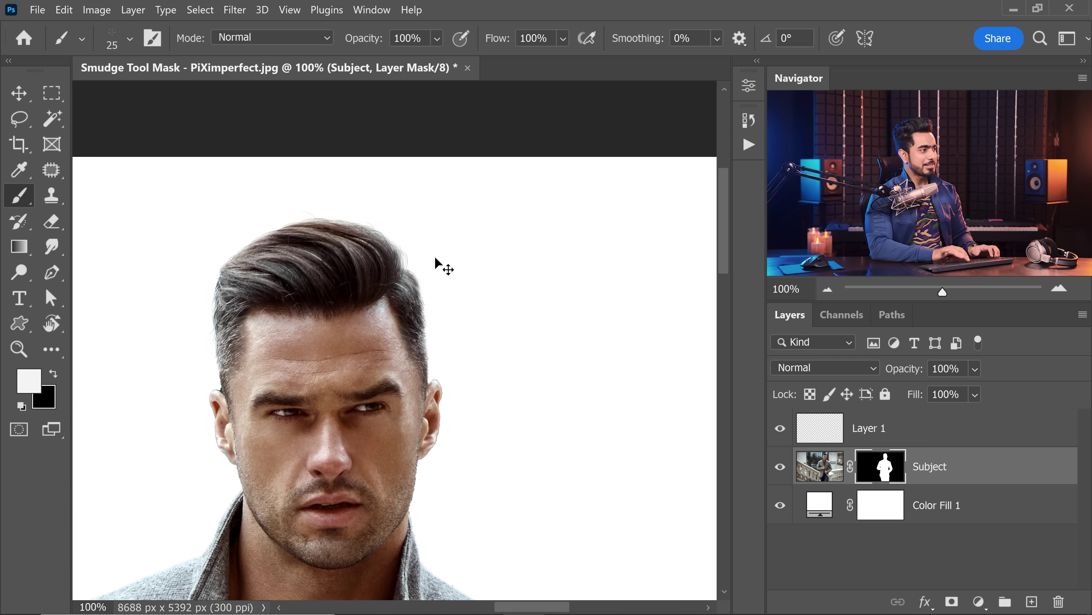
{"action": "left_click_drag", "start_coordinate": [438, 386], "coordinate": [495, 307]}
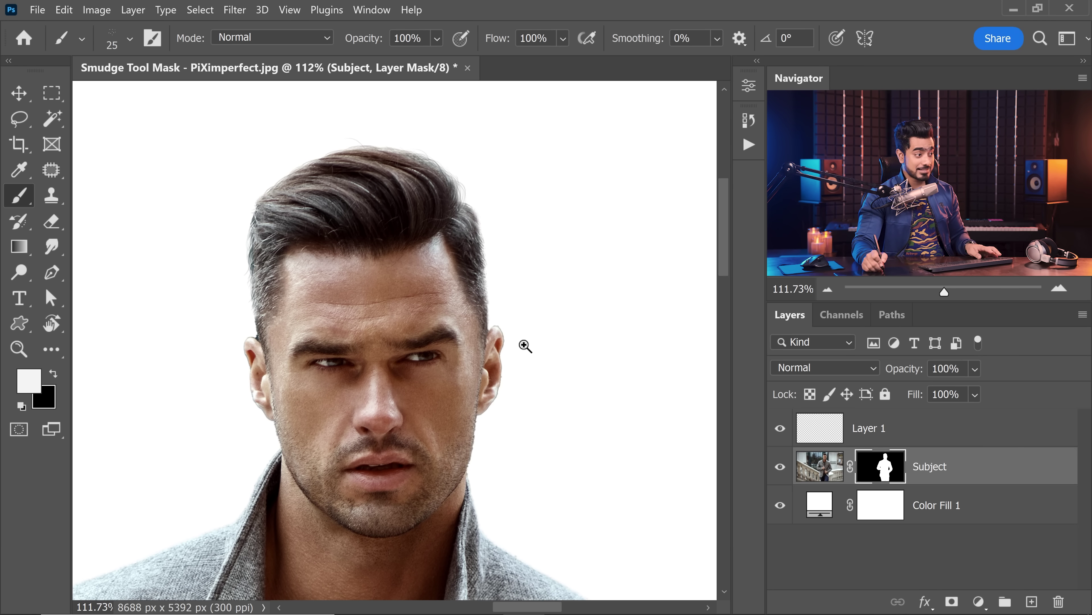
- Set up the Smudge tool with a soft 100 px brush for the Subject mask's edge around the ear
{"action": "left_click_drag", "start_coordinate": [517, 361], "coordinate": [546, 366]}
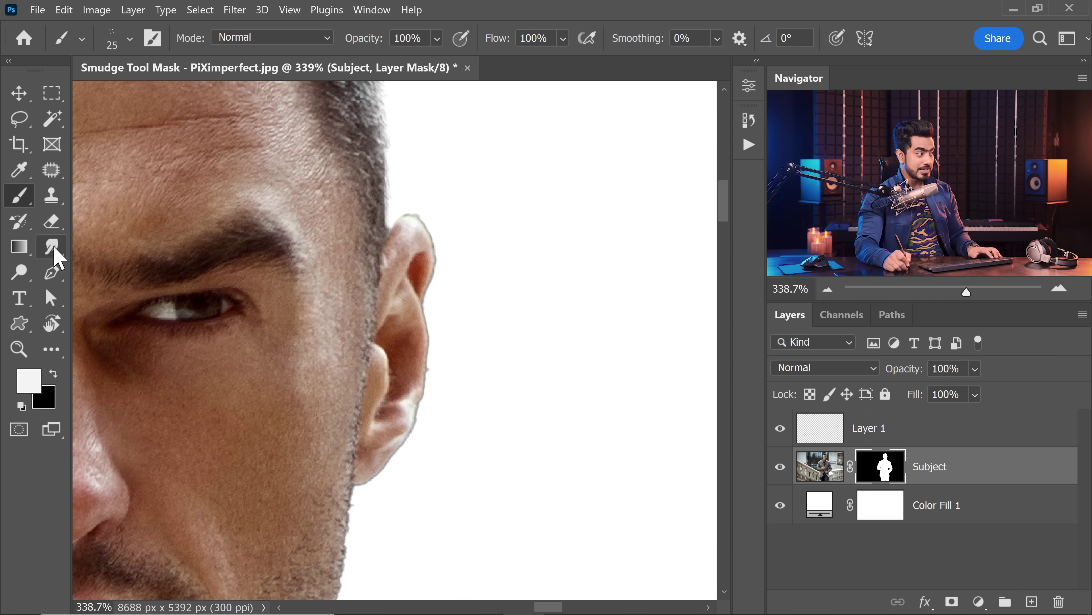
{"action": "left_click", "coordinate": [51, 246]}
{"action": "mouse_move", "coordinate": [450, 261]}
{"action": "left_mouse_down"}
{"action": "mouse_move", "coordinate": [464, 272]}
{"action": "mouse_move", "coordinate": [427, 318]}
{"action": "left_mouse_up"}
{"action": "left_click_drag", "start_coordinate": [464, 274], "coordinate": [472, 274]}
{"action": "key", "text": "bracketleft"}
{"action": "key", "text": "bracketleft"}
{"action": "key", "text": "bracketleft"}
{"action": "key", "text": "bracketleft"}
{"action": "key", "text": "bracketleft"}
{"action": "key", "text": "bracketleft"}
{"action": "key", "text": "bracketleft"}
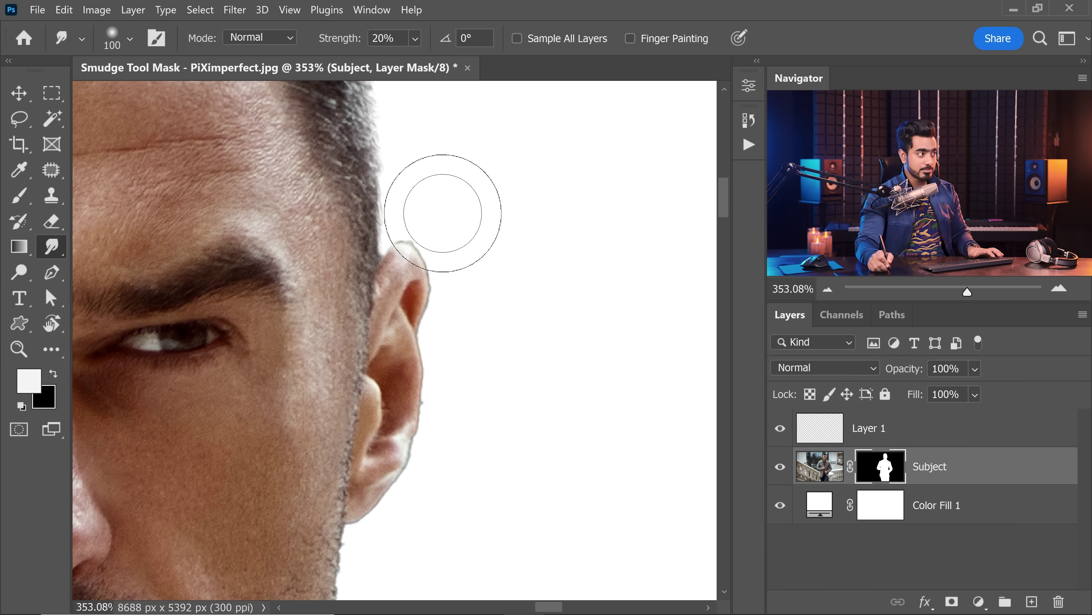
- Raise the Smudge strength to 98% and set it back to 20%
{"action": "left_click_drag", "start_coordinate": [361, 43], "coordinate": [368, 43]}
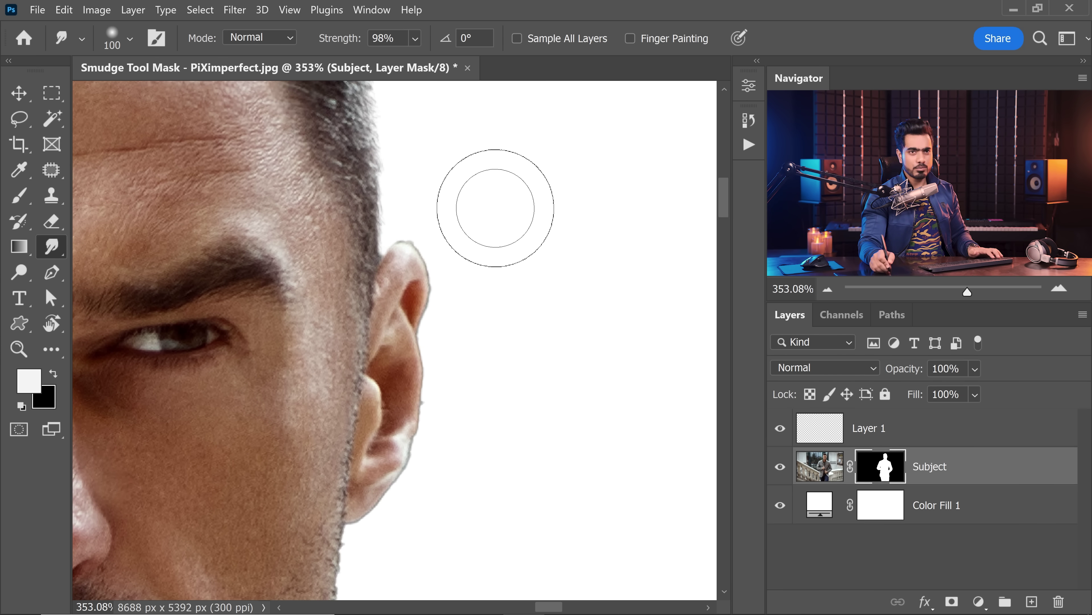
{"action": "key", "text": "Return"}
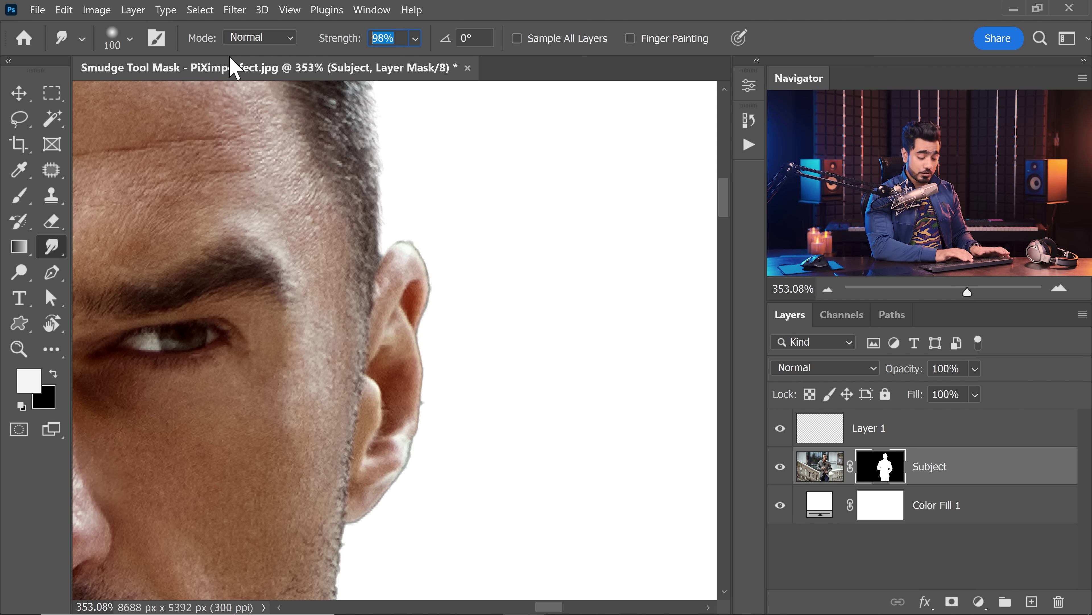
{"action": "type", "text": "20"}
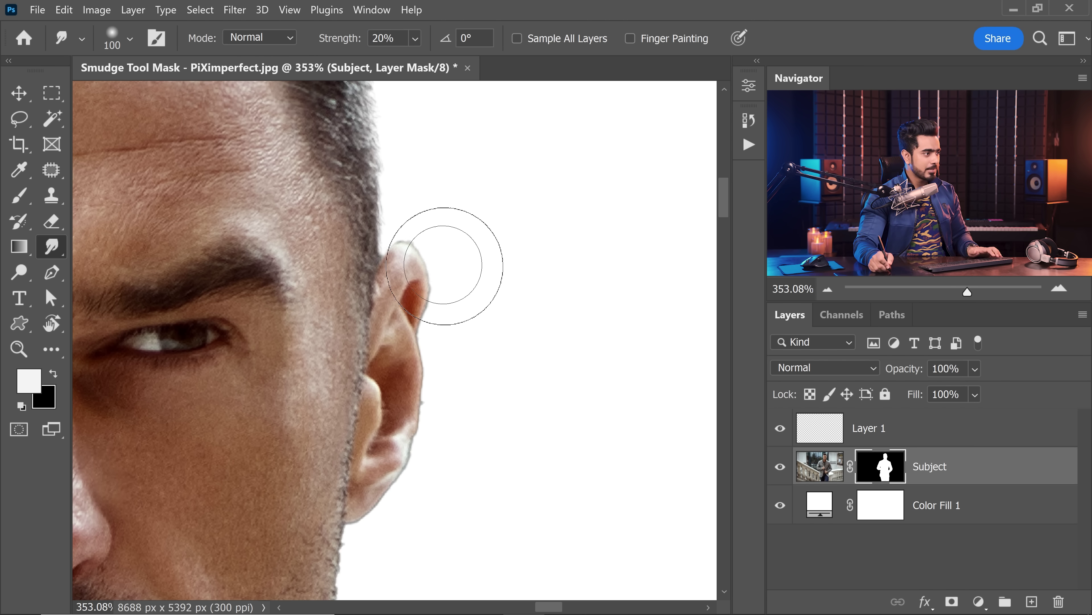
- Smudge the Subject mask along the ear's upper outer edge at 20% strength, reducing the brush size to 50 px
{"action": "key", "text": "bracketleft"}
{"action": "key", "text": "bracketleft"}
{"action": "left_click_drag", "start_coordinate": [419, 226], "coordinate": [434, 321]}
{"action": "key", "text": "bracketleft"}
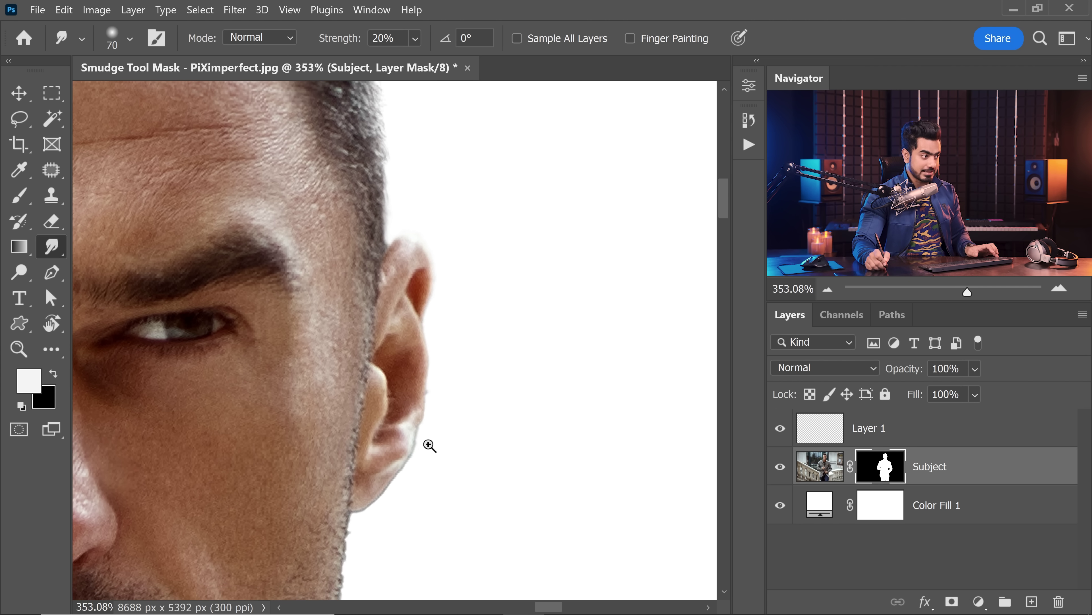
{"action": "mouse_move", "coordinate": [429, 445]}
{"action": "left_mouse_down"}
{"action": "mouse_move", "coordinate": [446, 439]}
{"action": "mouse_move", "coordinate": [415, 424]}
{"action": "mouse_move", "coordinate": [408, 460]}
{"action": "mouse_move", "coordinate": [440, 395]}
{"action": "mouse_move", "coordinate": [388, 464]}
{"action": "left_mouse_up"}
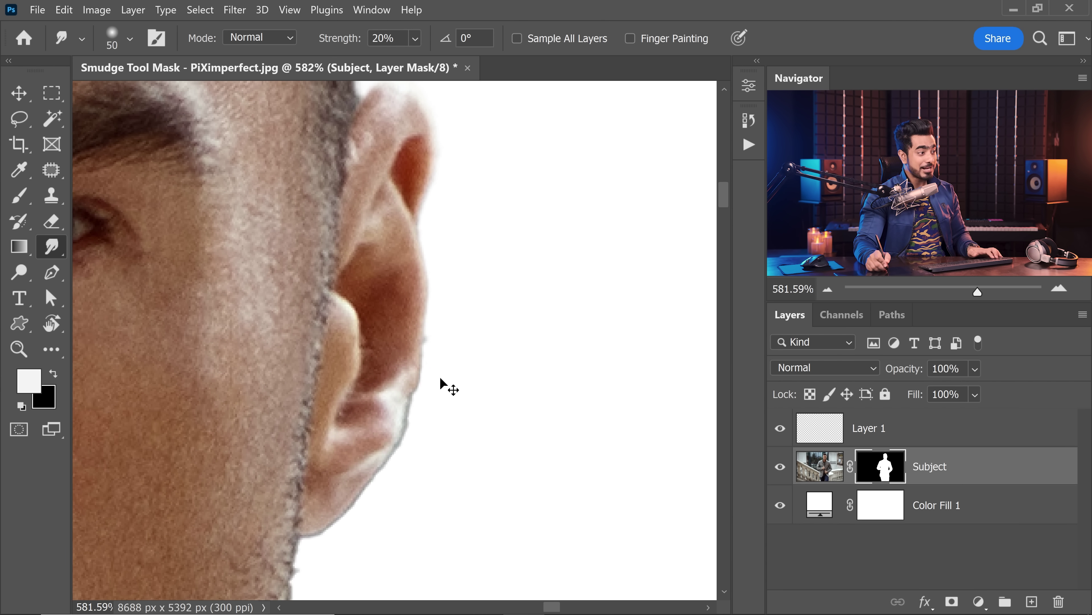
{"action": "key", "text": "bracketleft"}
{"action": "key", "text": "bracketleft"}
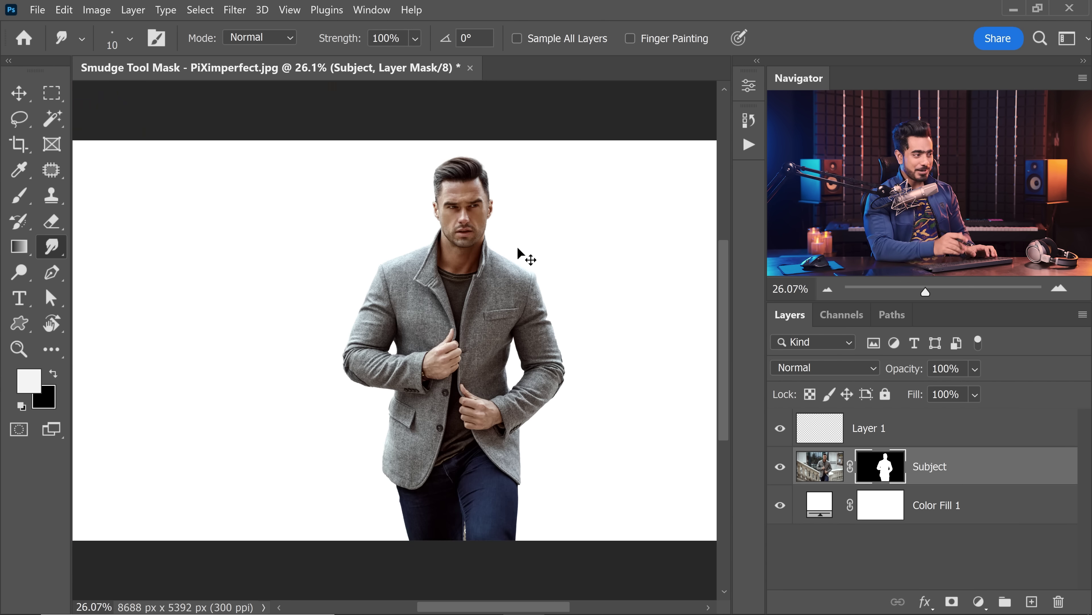